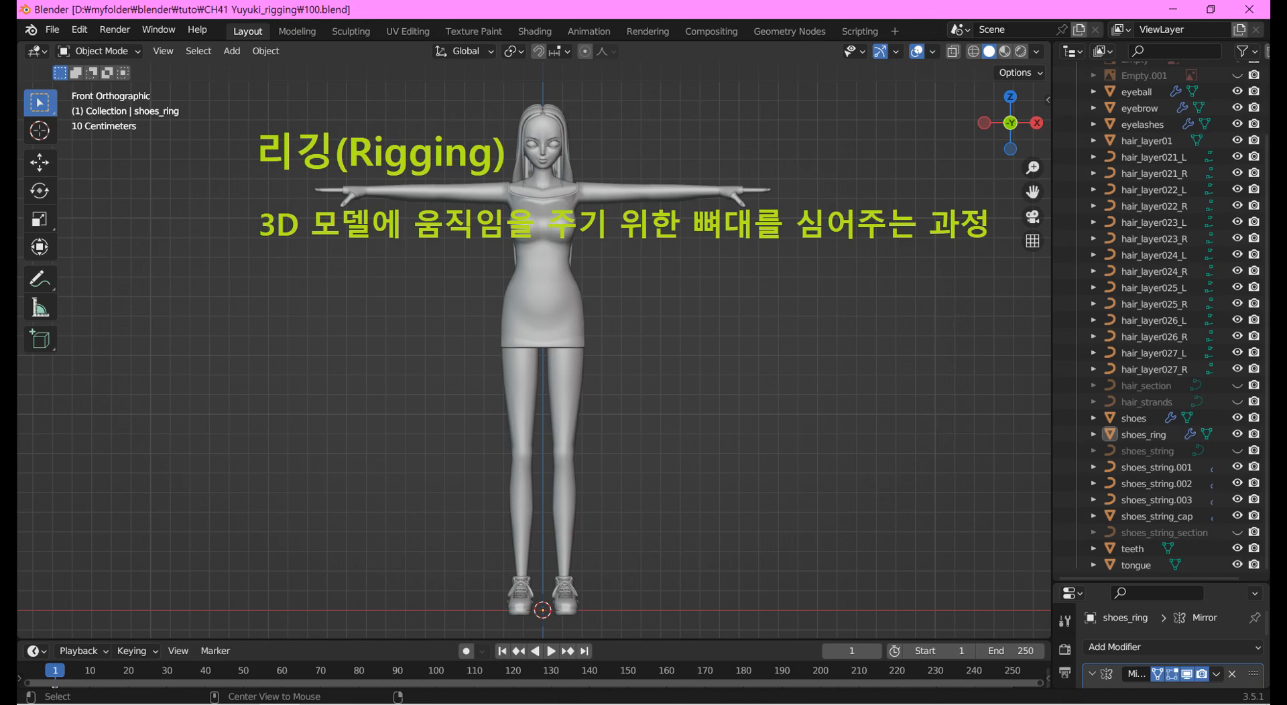
Add an armature at the world origin and subdivide its upper root.001 bone
key(shift+c)
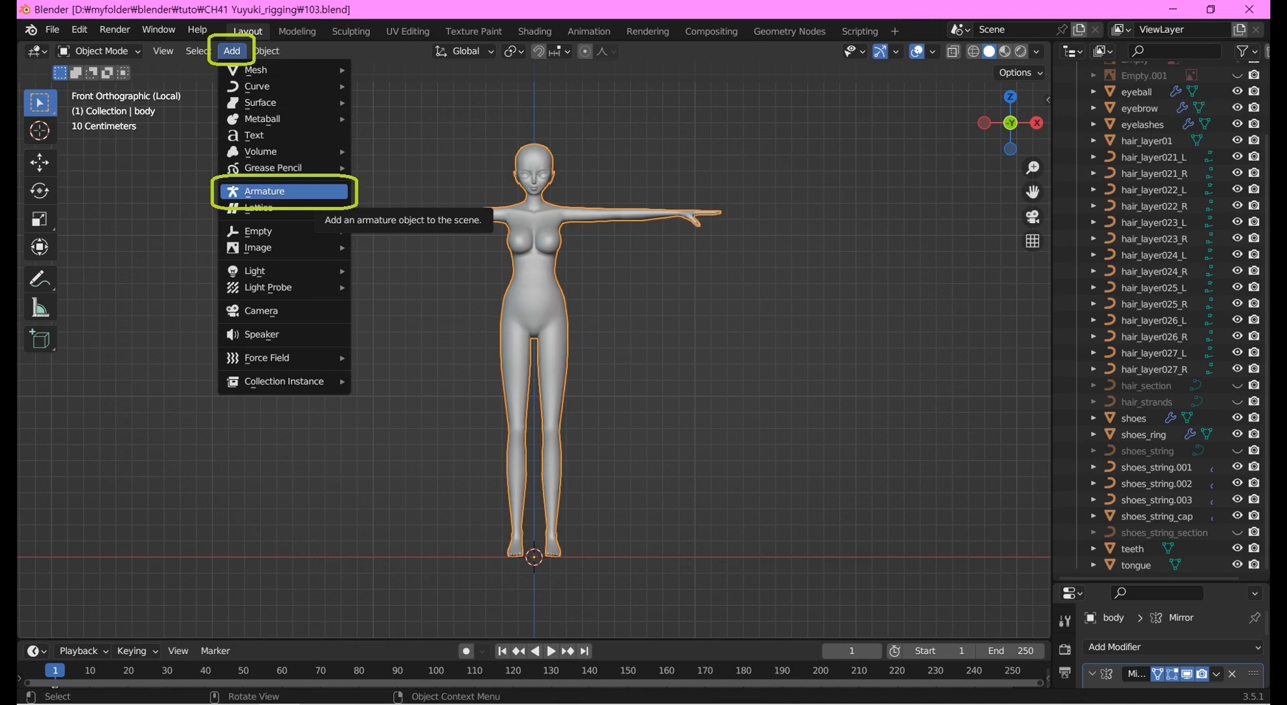
click(265, 191)
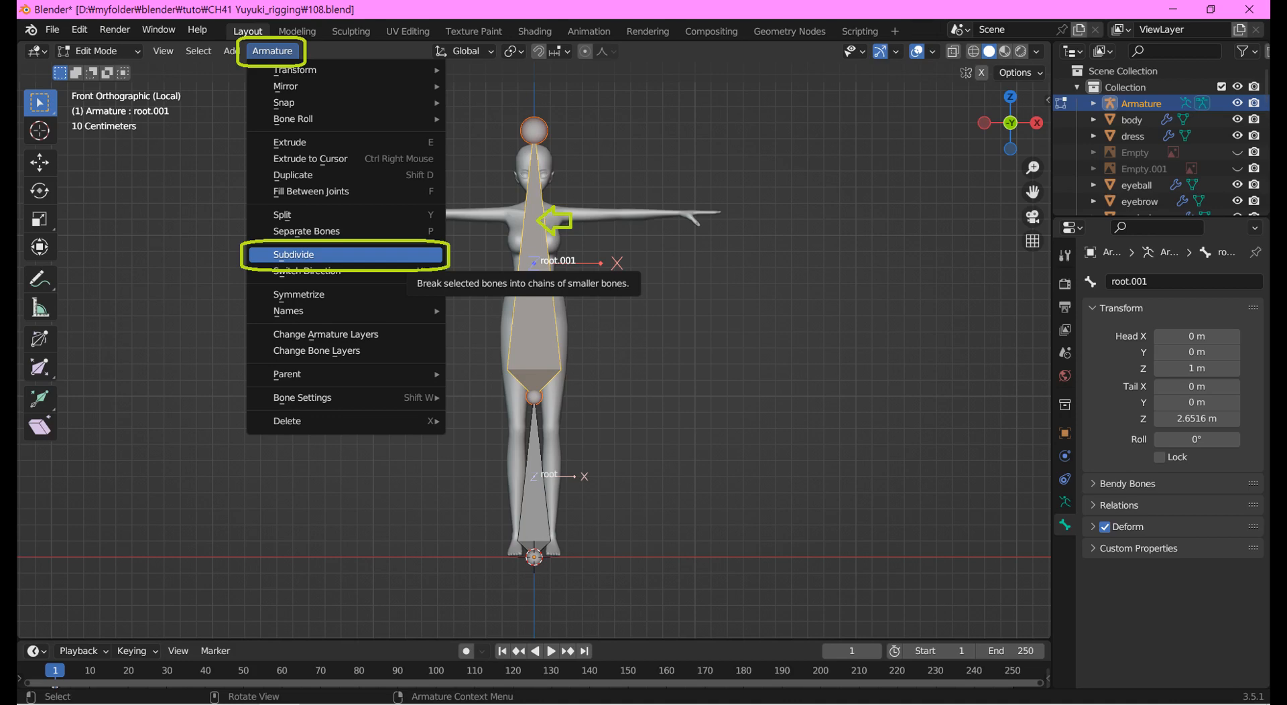
click(349, 254)
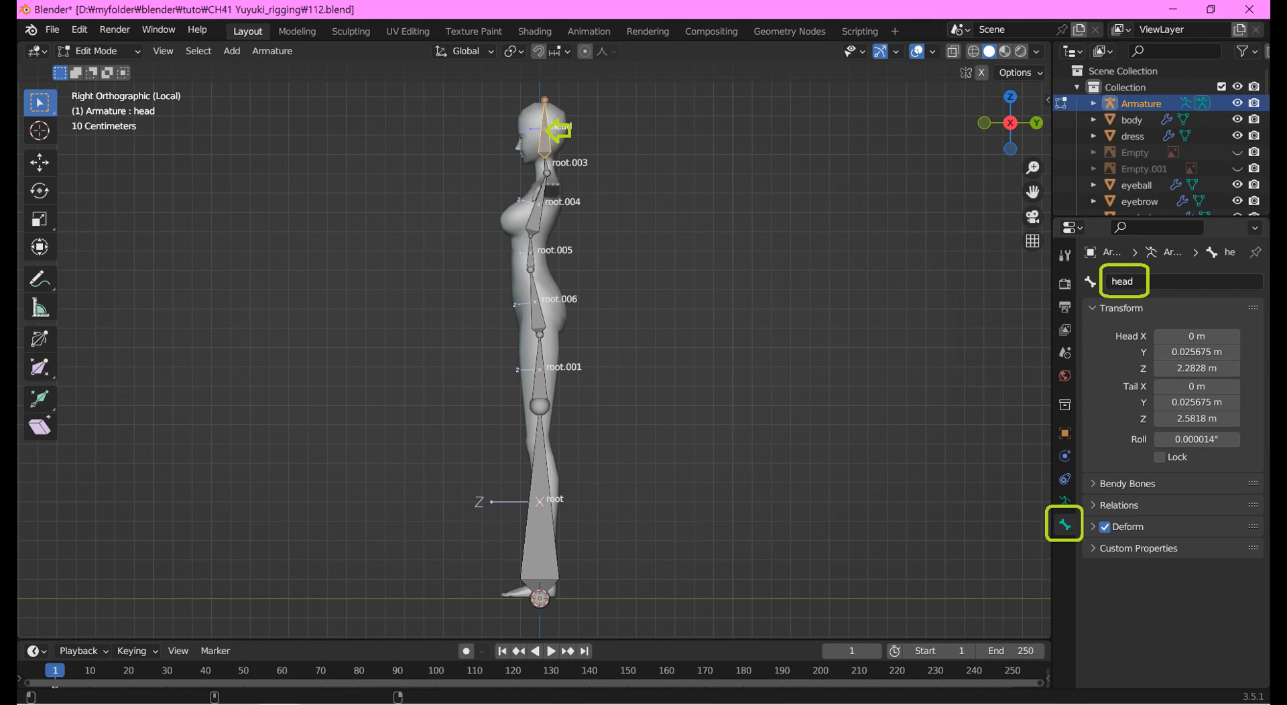
Rename the torso bones below the head, from the upper one down, as neck, chest, spine and hip
click(553, 165)
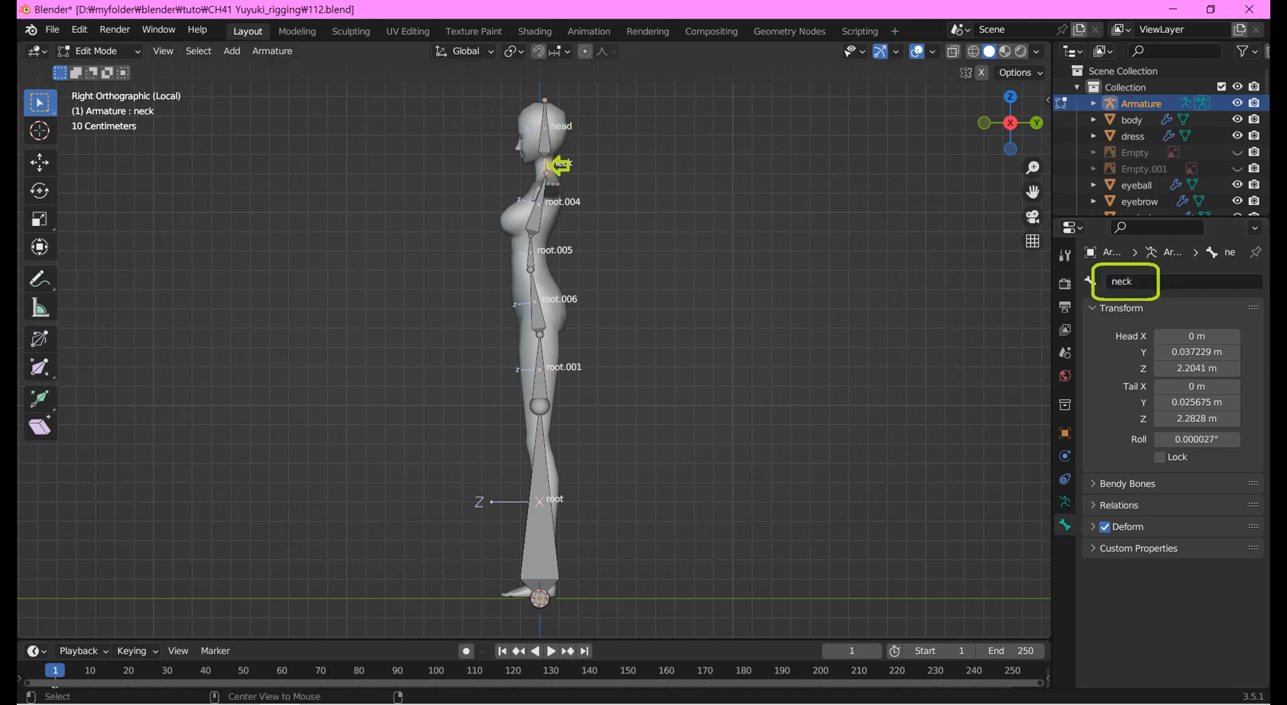
click(556, 203)
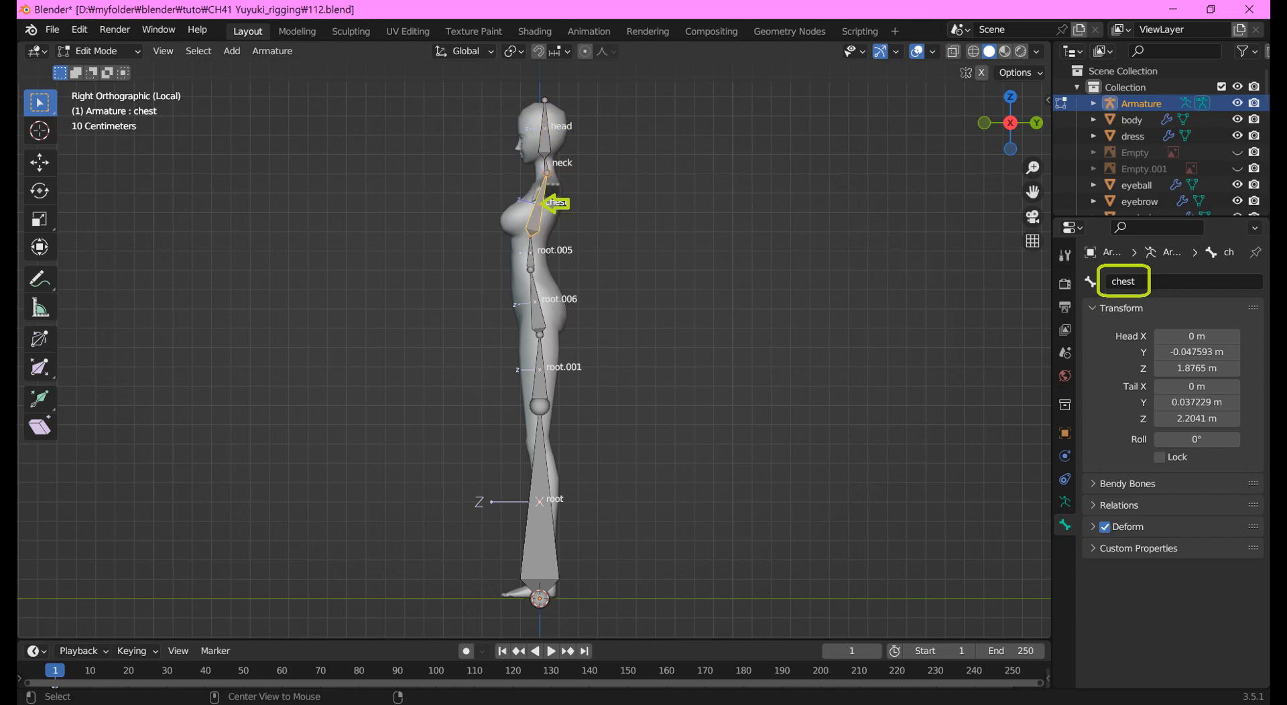
click(533, 255)
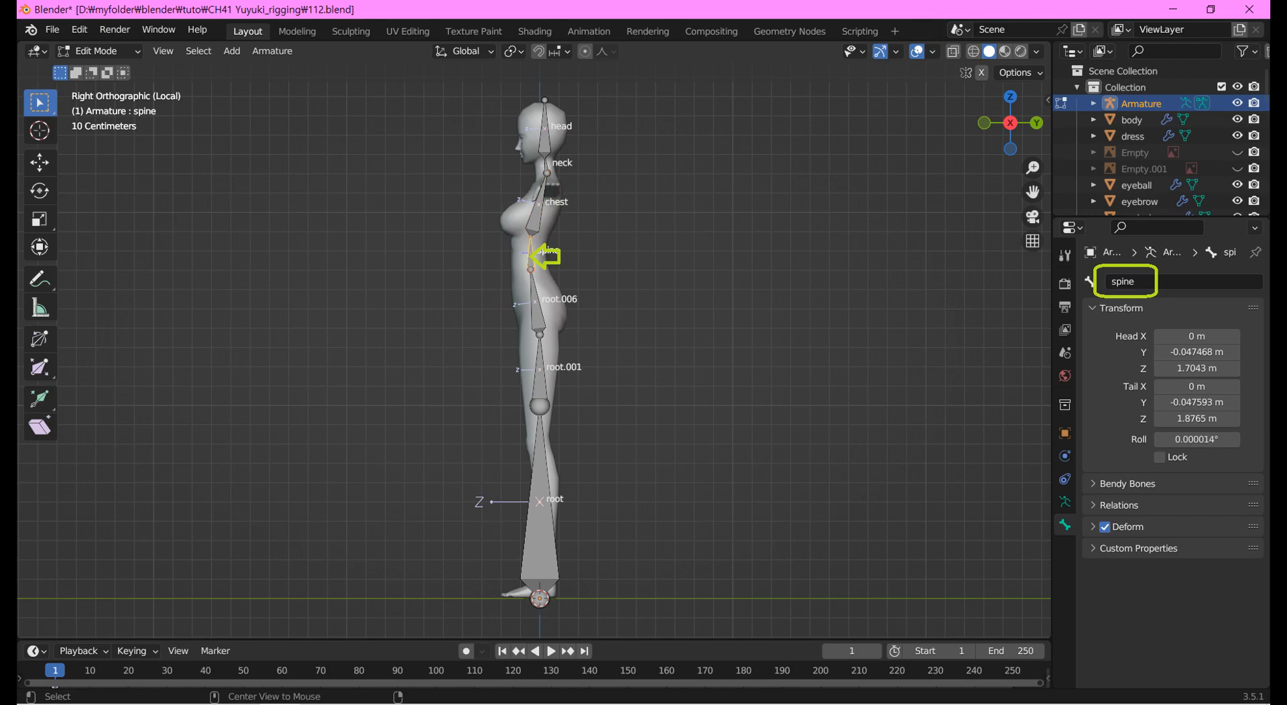
click(536, 303)
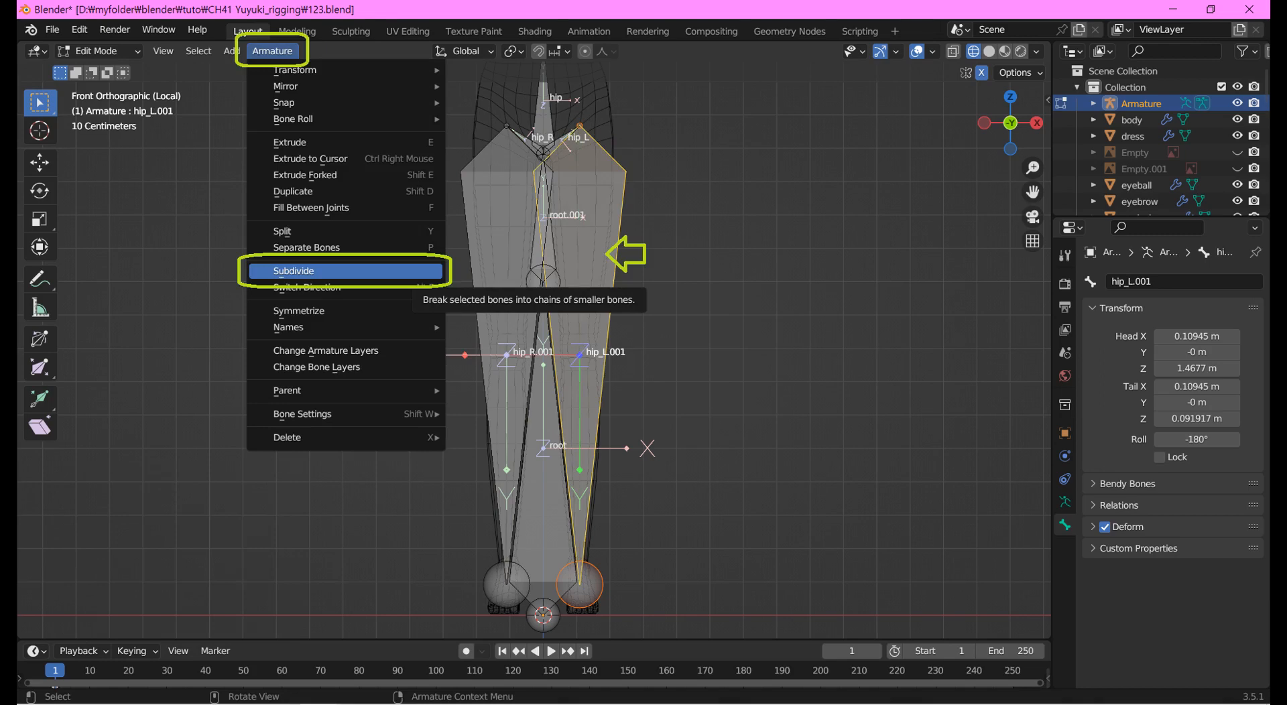
Subdivide the left leg bone hip_L.001 and extrude a toe bone forward from the foot bone's tip
click(335, 270)
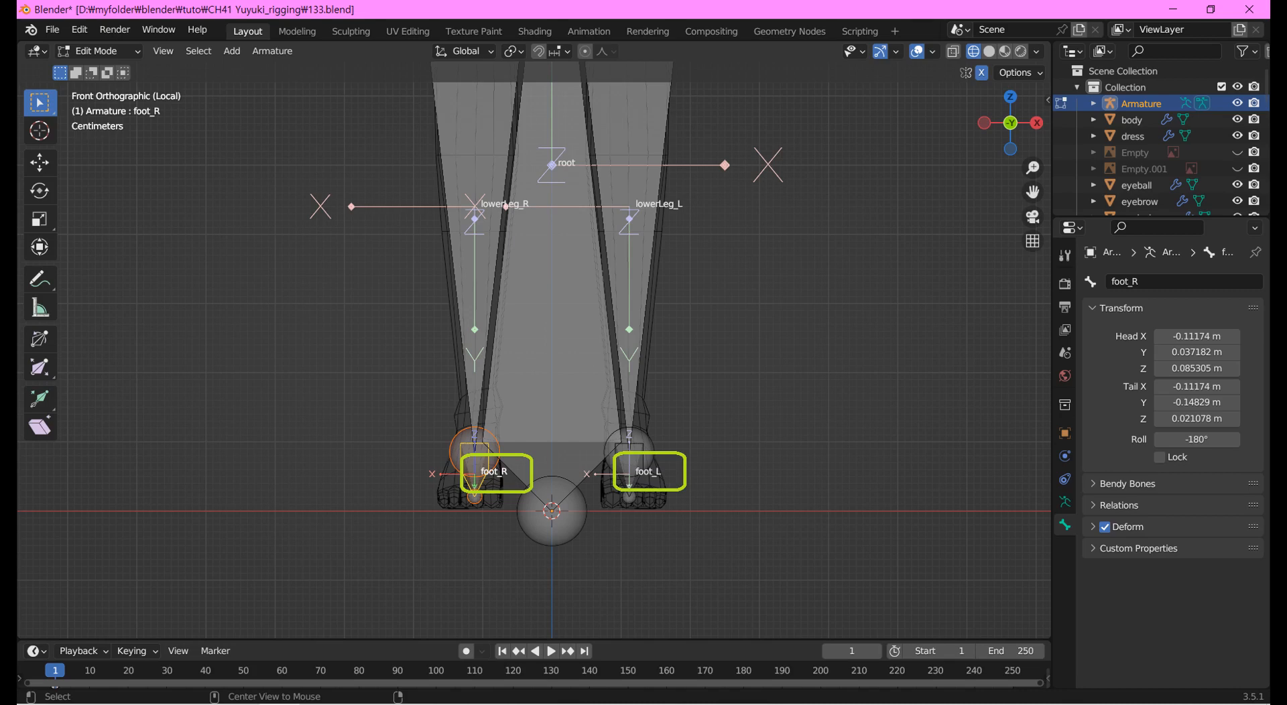
key(KP_3)
key(e)
click(468, 496)
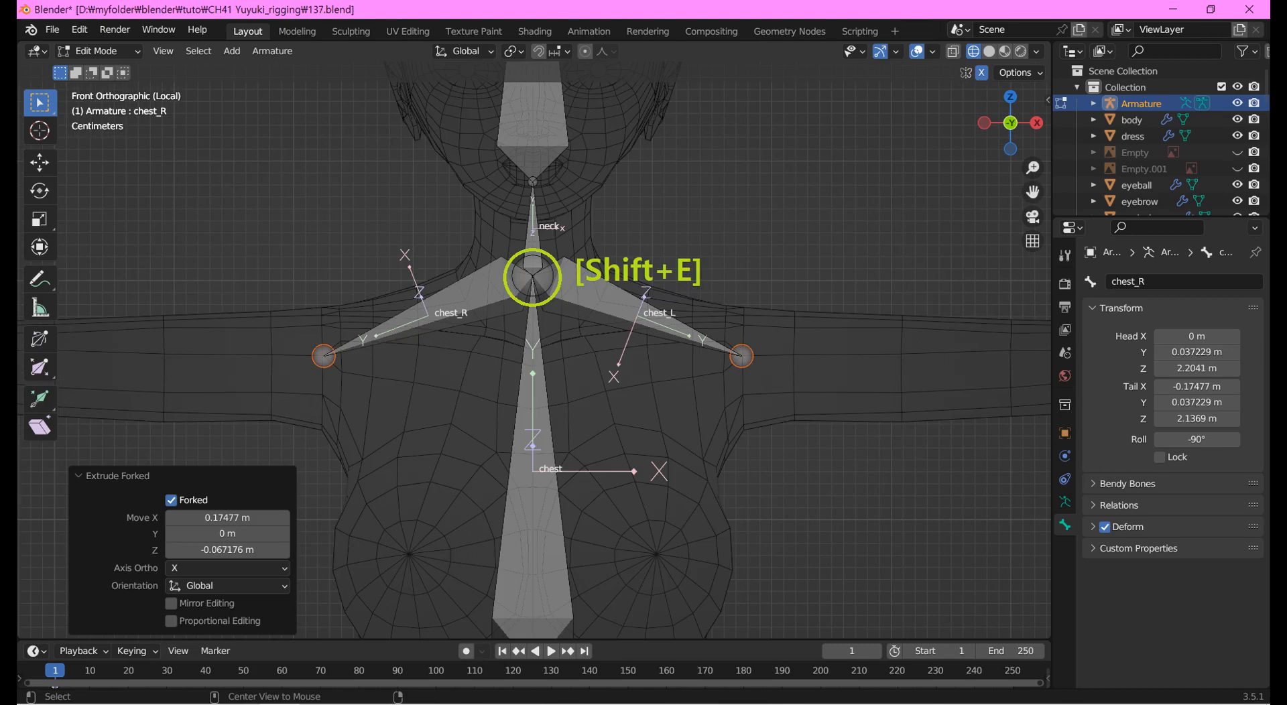
Subdivide the chest_L bone running to the shoulder and the shoulder_L.001 bone along the left arm
click(677, 332)
click(272, 51)
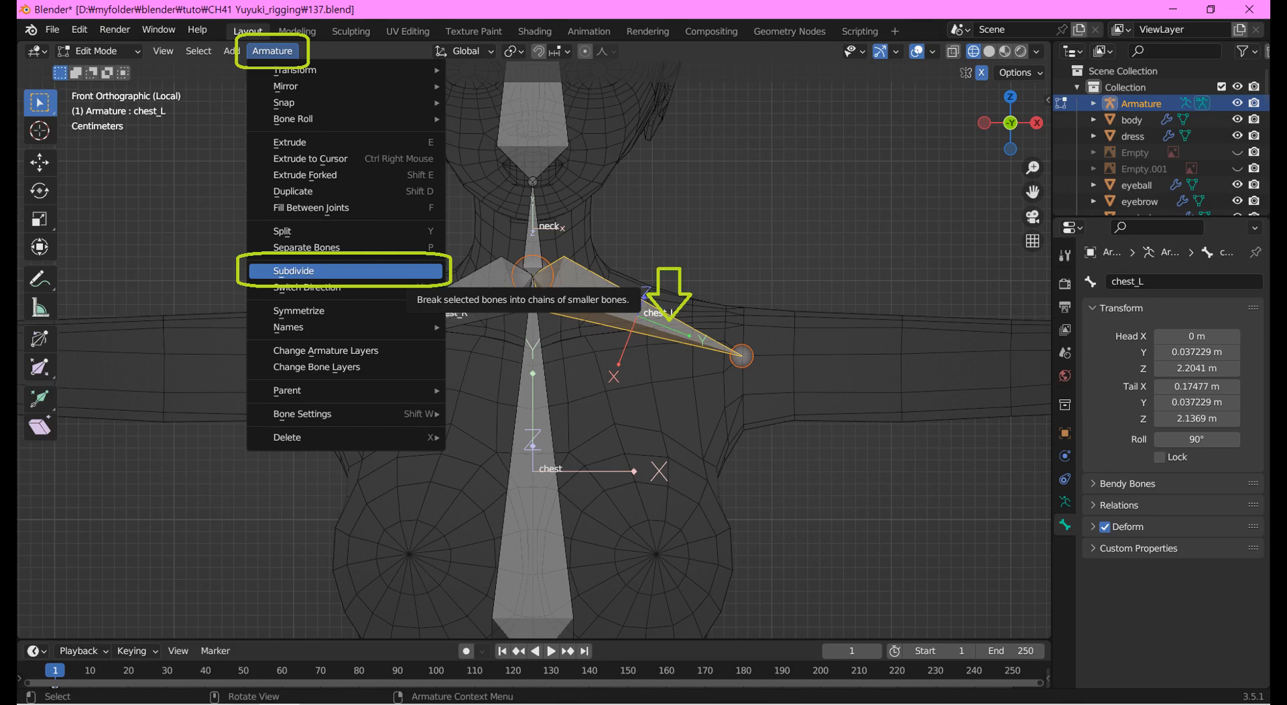
click(335, 270)
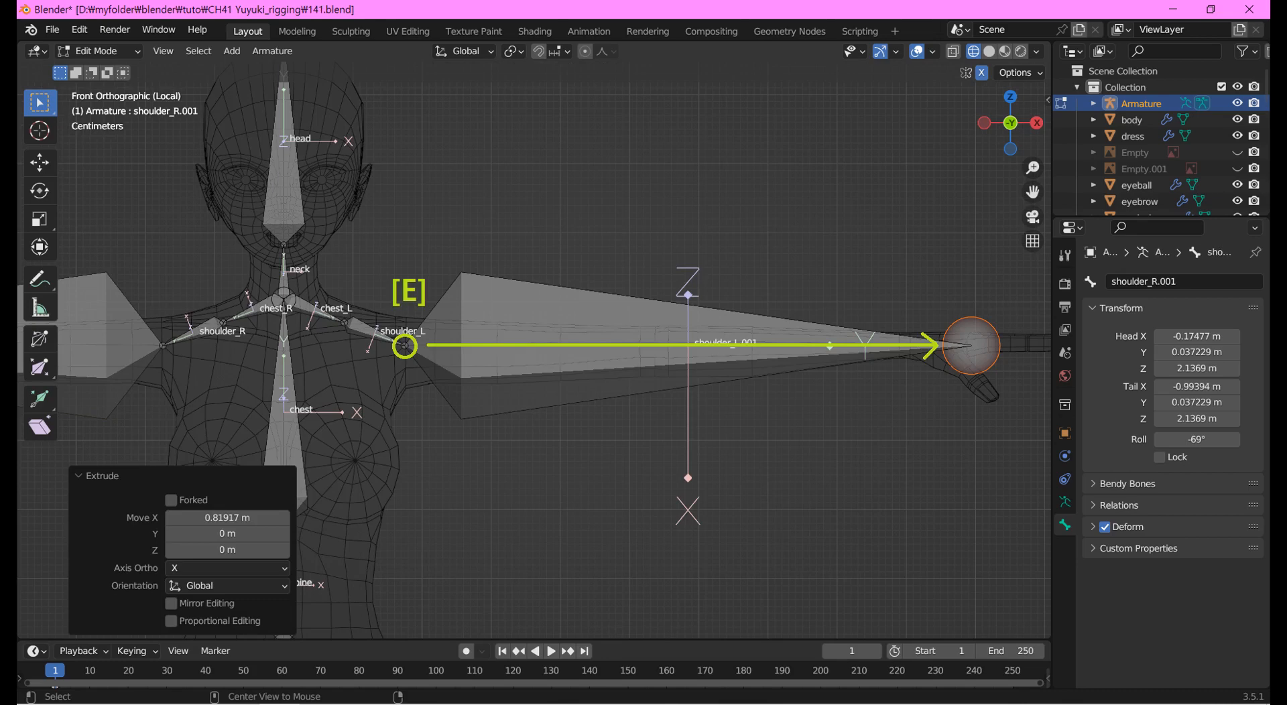
click(272, 51)
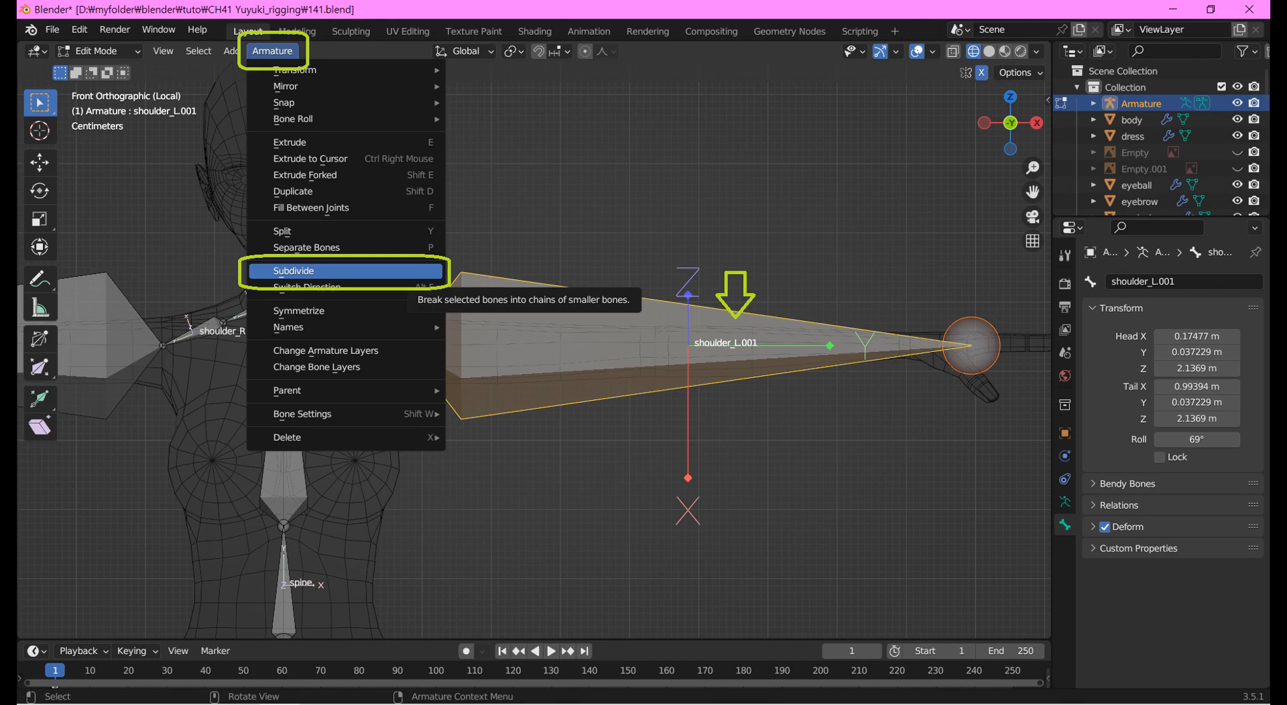
click(294, 270)
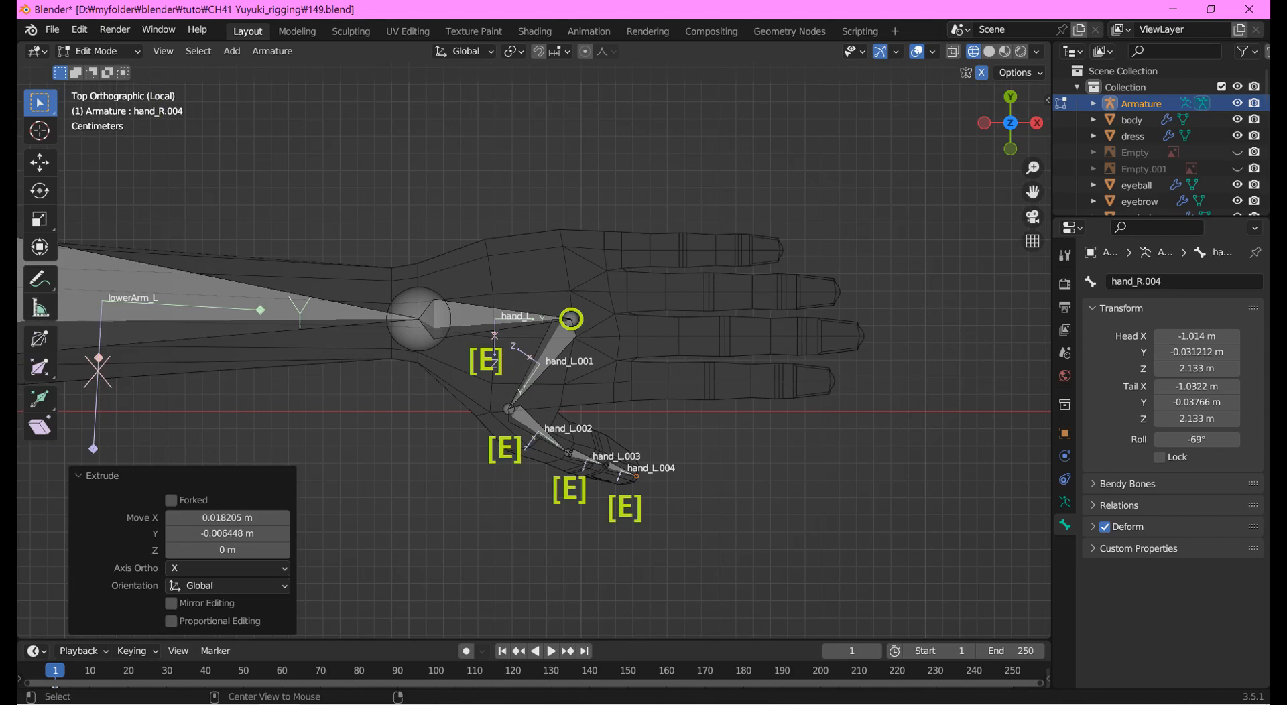
Delete the hand_L.001 connecting bones that link the left hand bone to the thumb and index finger chains
click(566, 328)
key(x)
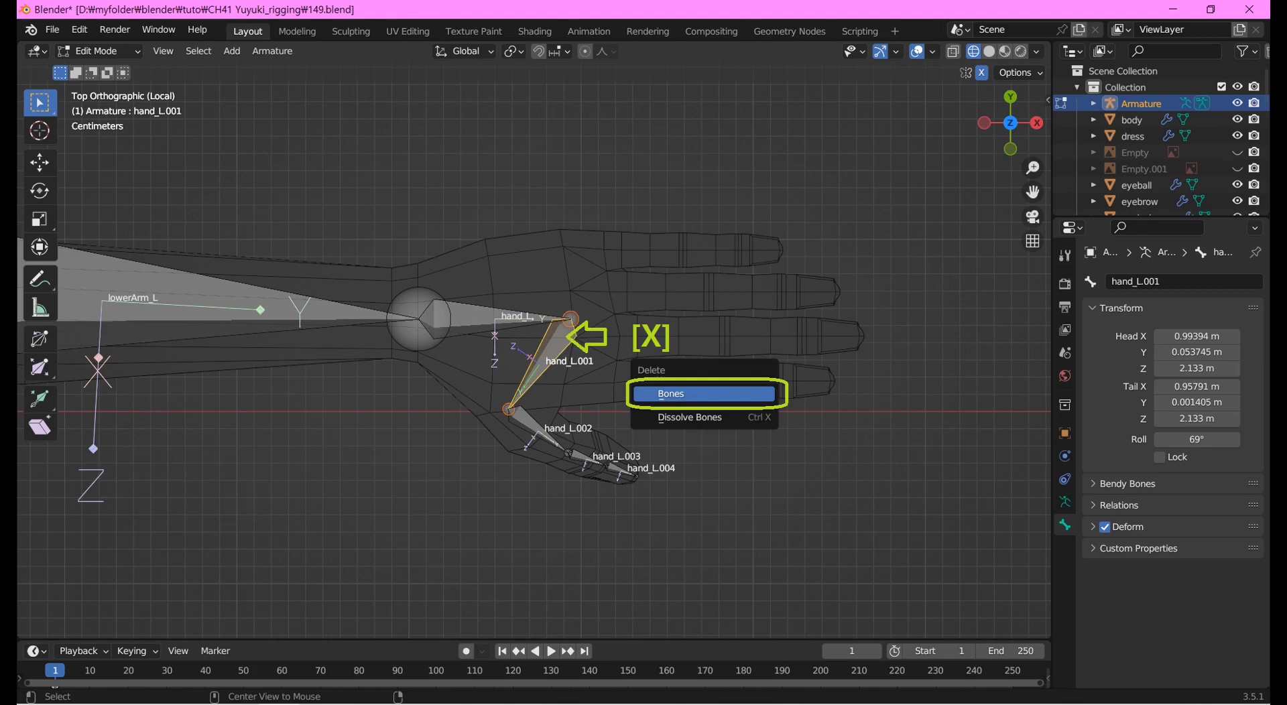
key(Return)
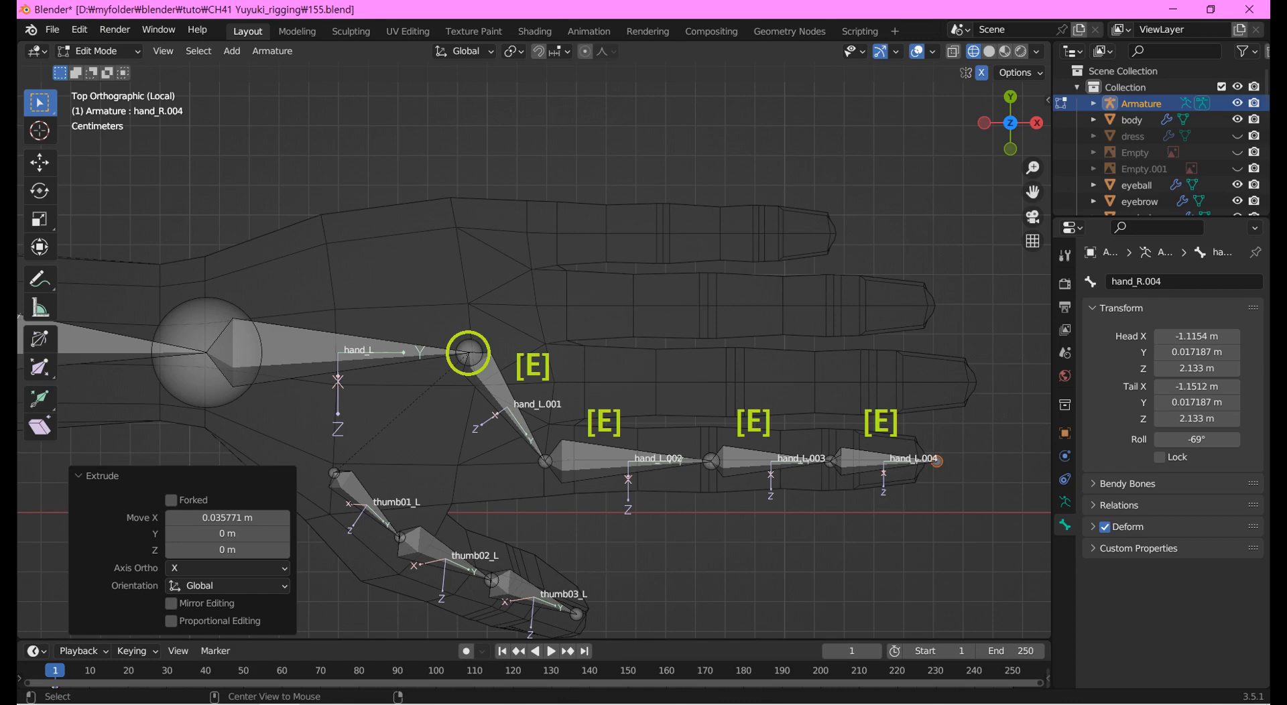
click(506, 406)
key(x)
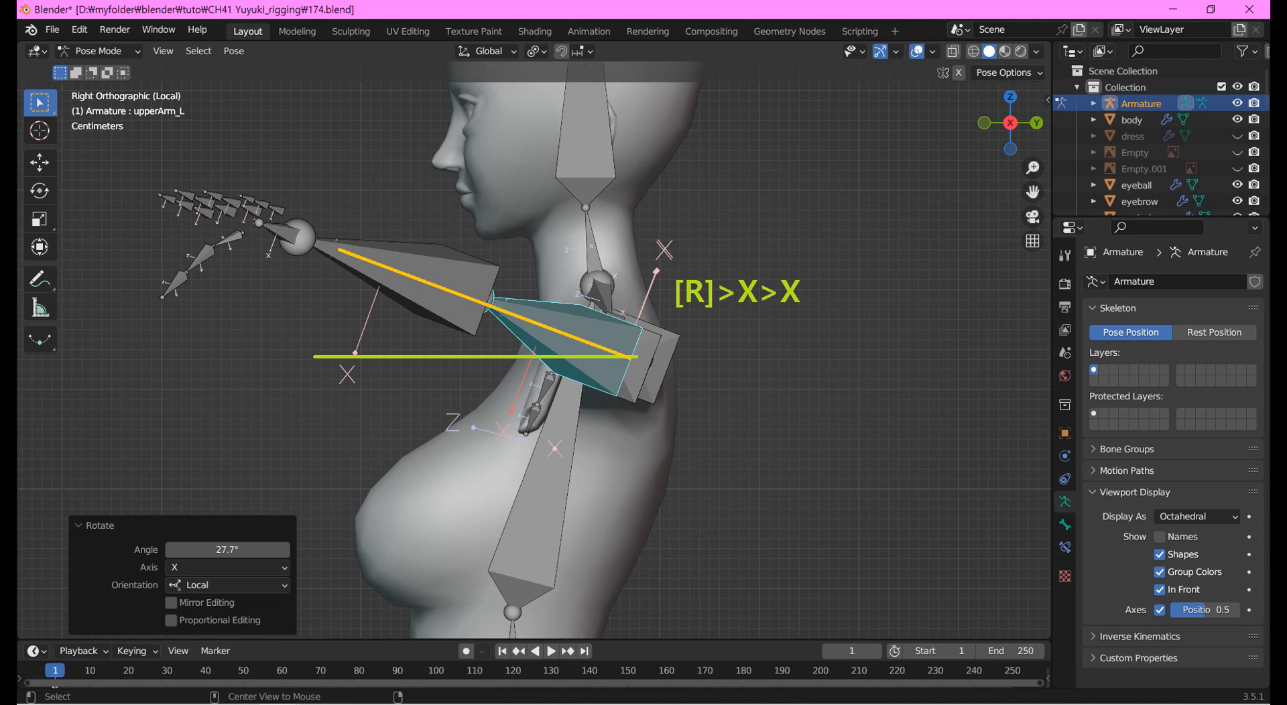
Undo the last rotation of the upperArm_L bone and rotate it again about its local X axis
key(ctrl+z)
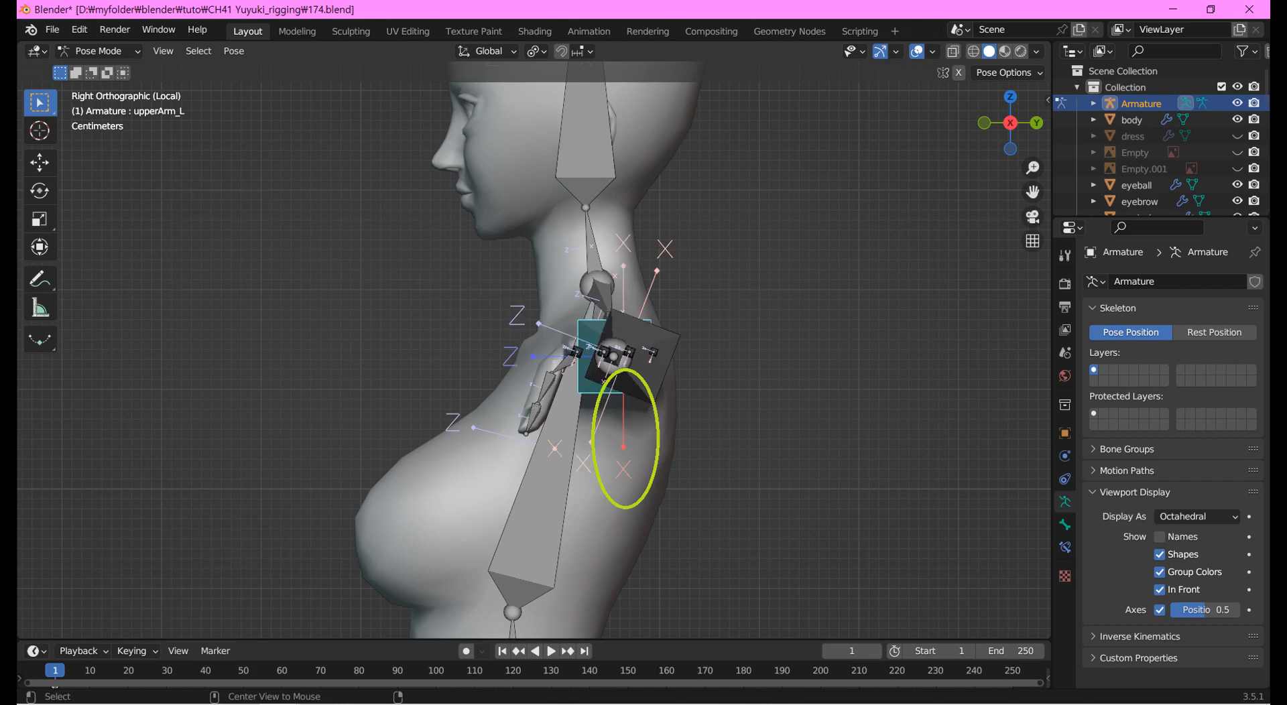
key(r)
key(x)
key(x)
key(Return)
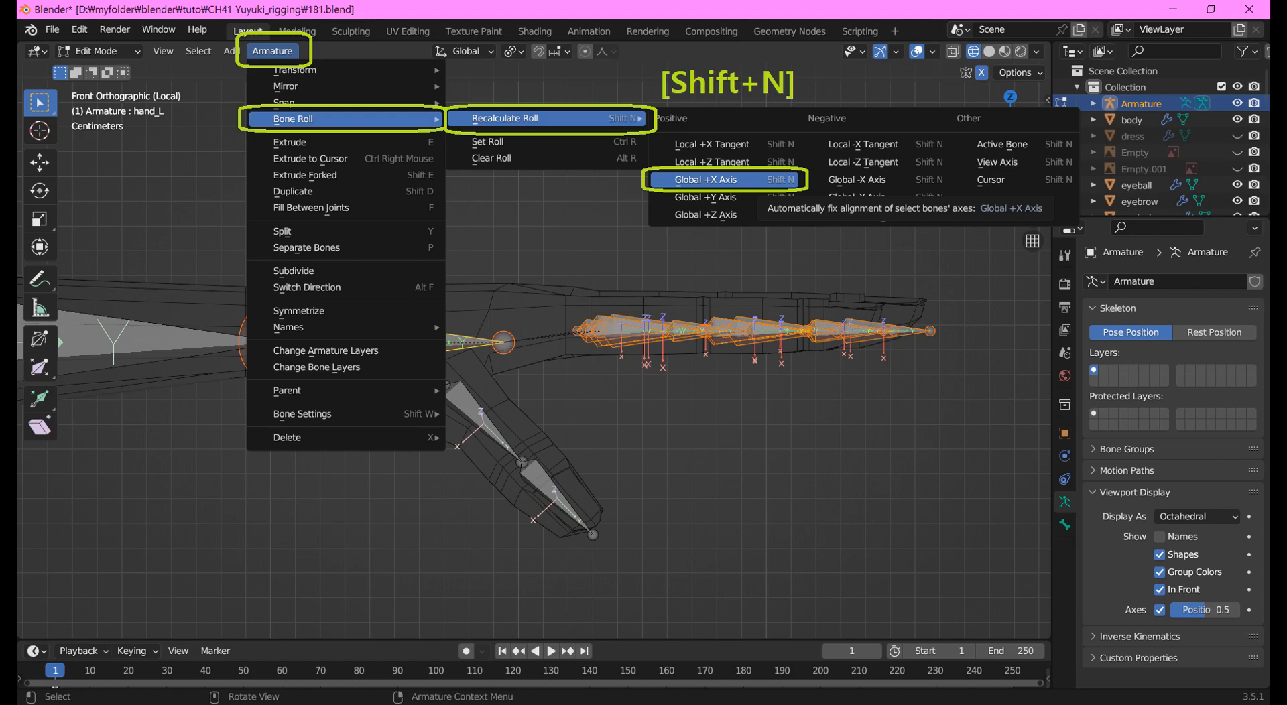
Recalculate the roll of the selected left hand and finger bones to the Global +X Axis and show the sidebar
click(704, 179)
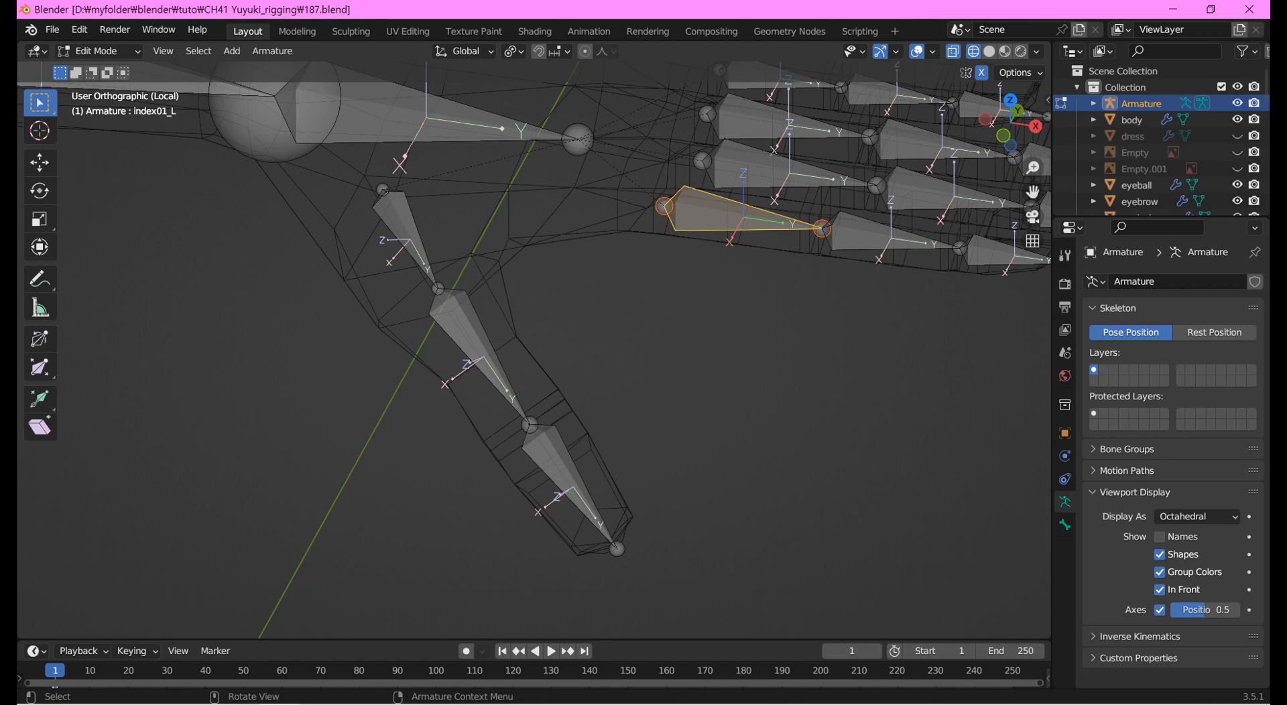
key(n)
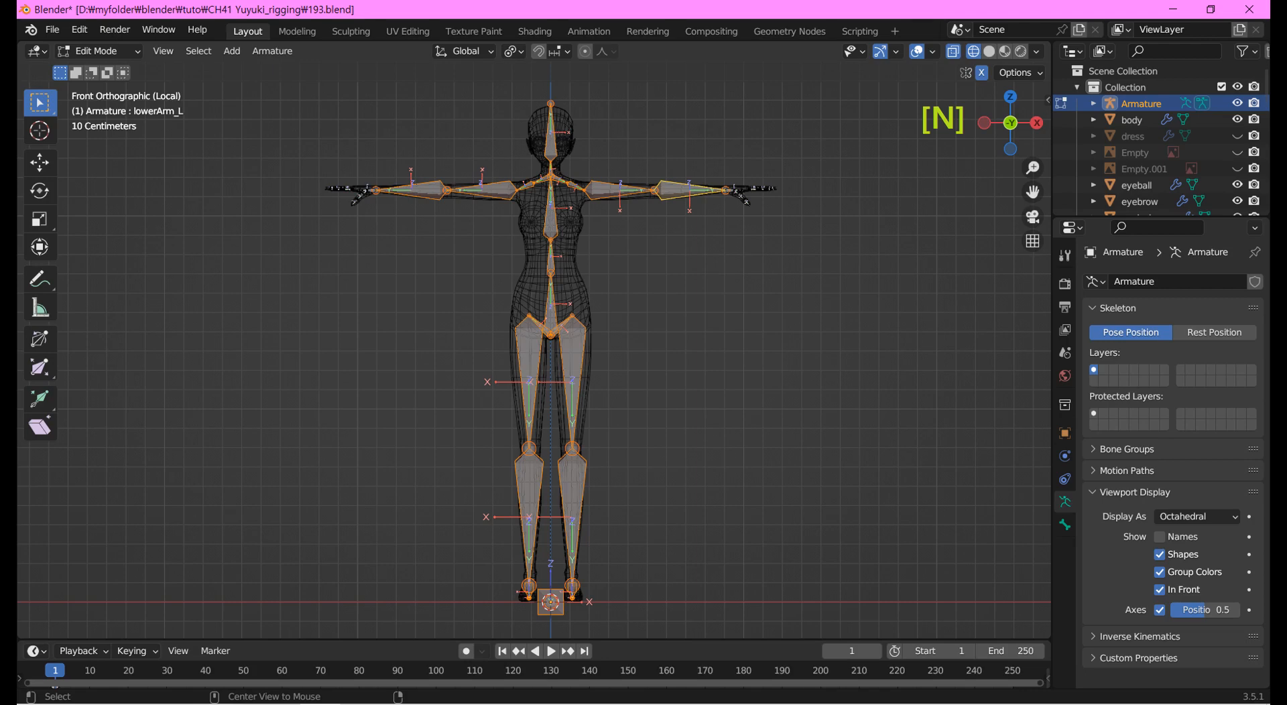
Recalculate the roll of the selected torso, arm and leg bones to the Global +Y Axis
click(272, 51)
mouse_move(293, 119)
mouse_move(505, 118)
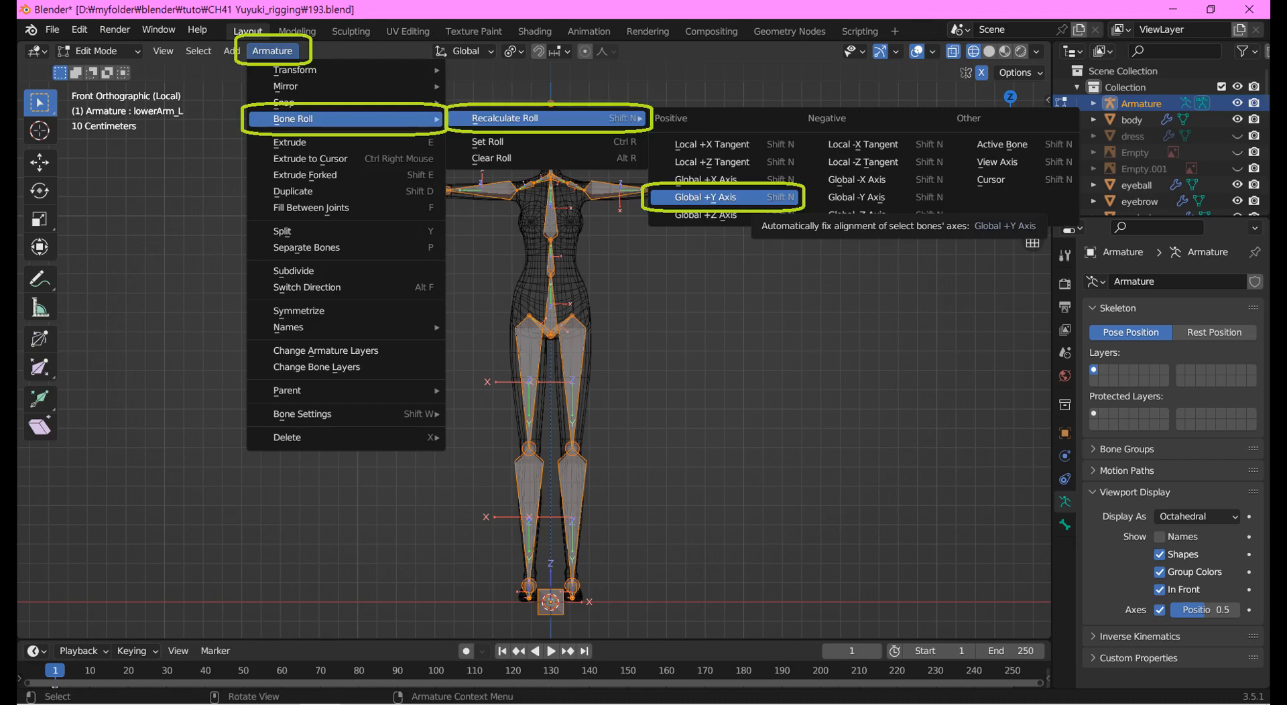
click(738, 195)
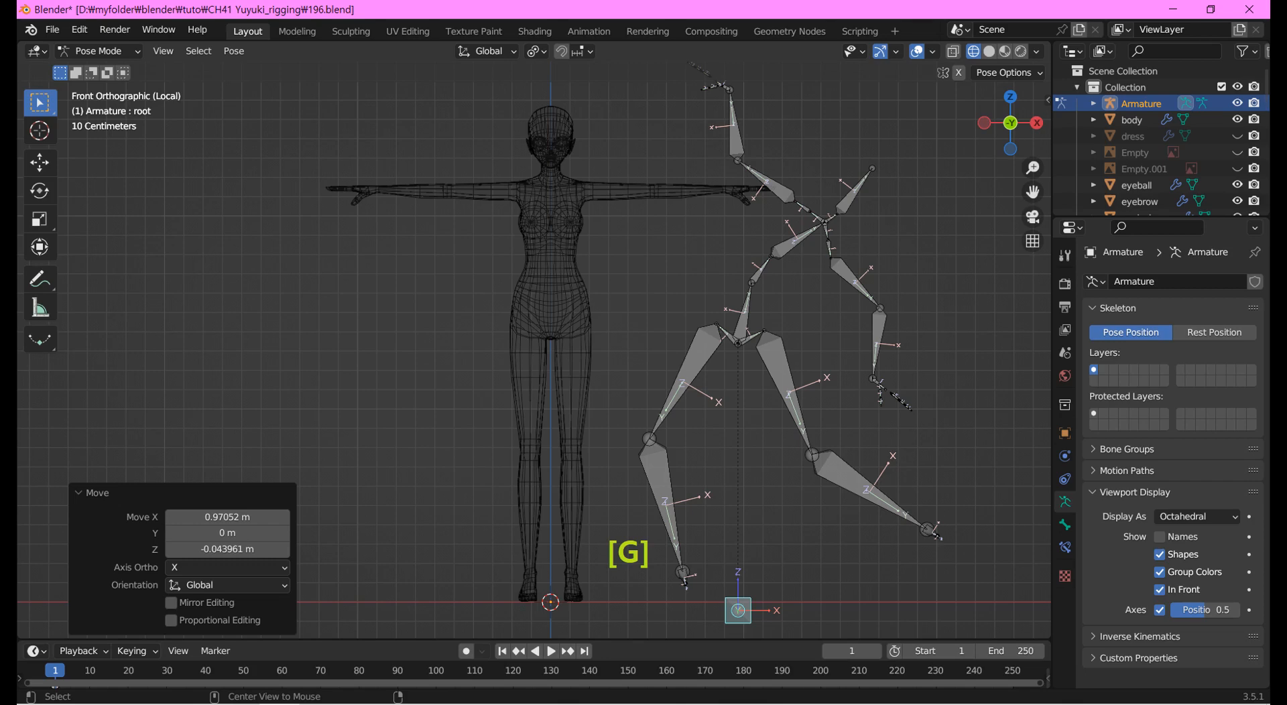
Clear the location and rotation of all bones in the posed armature
key(a)
key(alt+g)
key(alt+r)
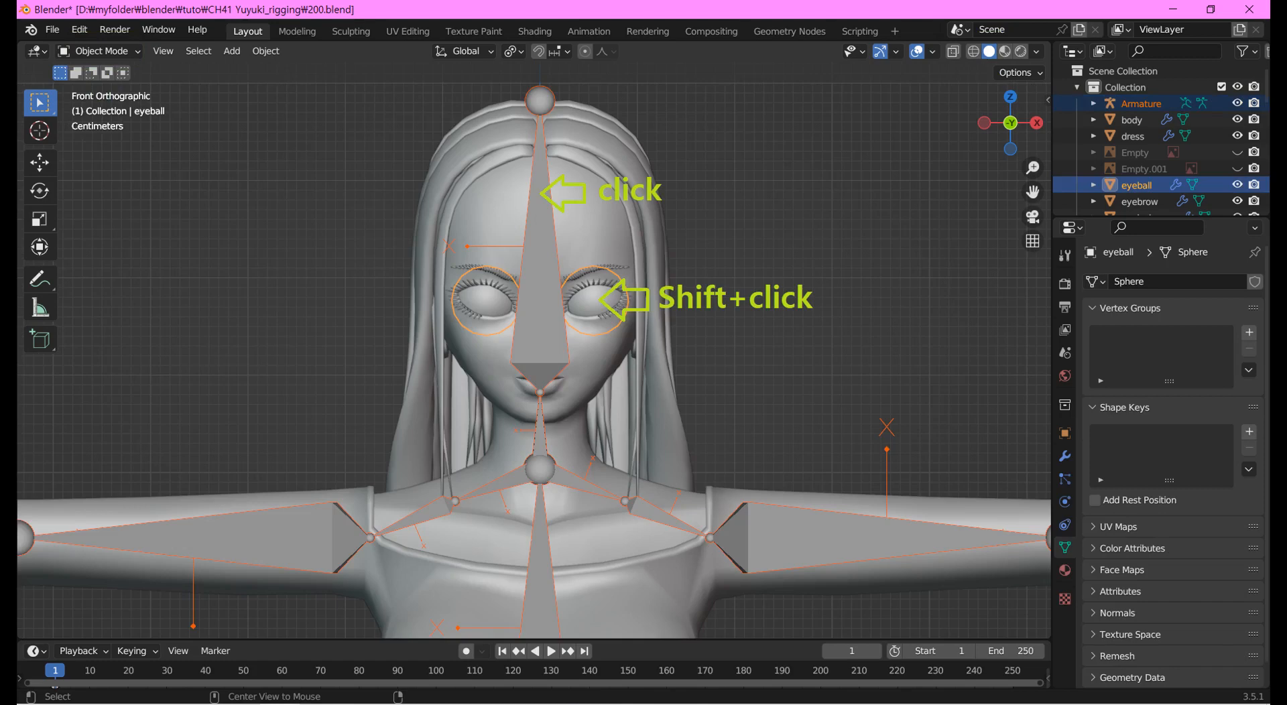
Isolate the armature and eyeballs in local view and move the forked head bones' tips onto the eyeball centres
key(KP_Divide)
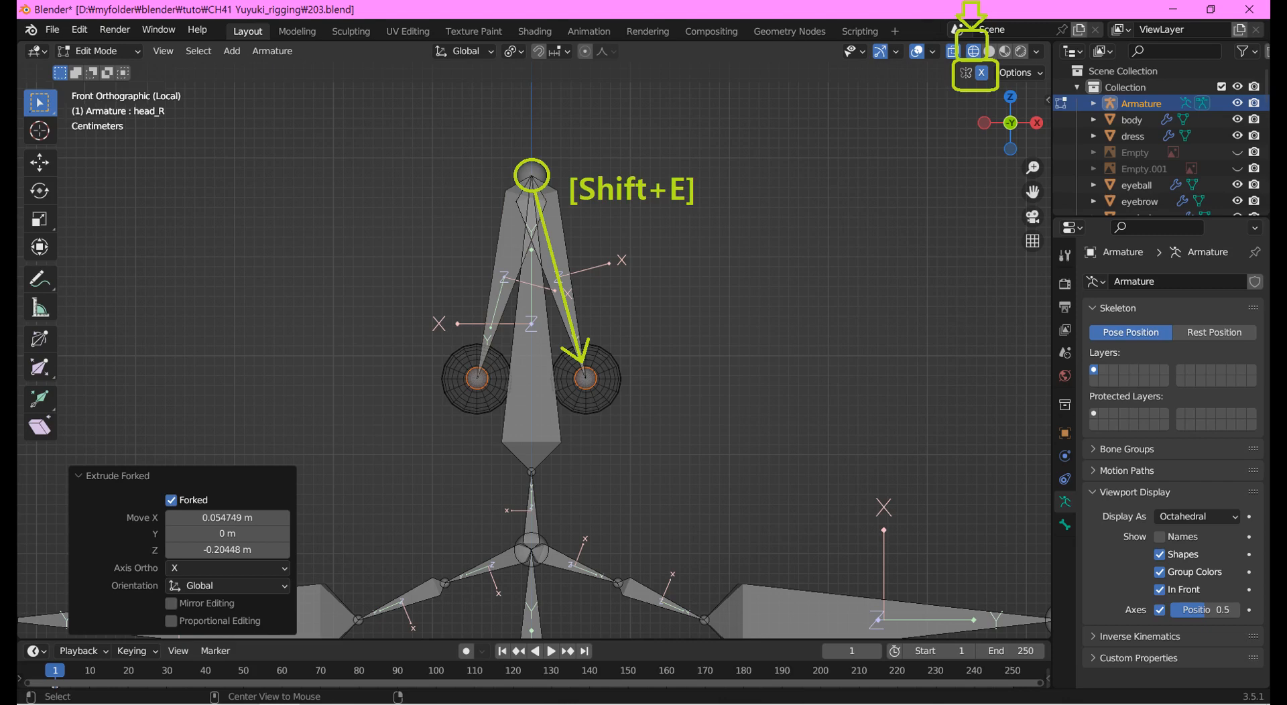
scroll(562, 350, up, 10)
key(g)
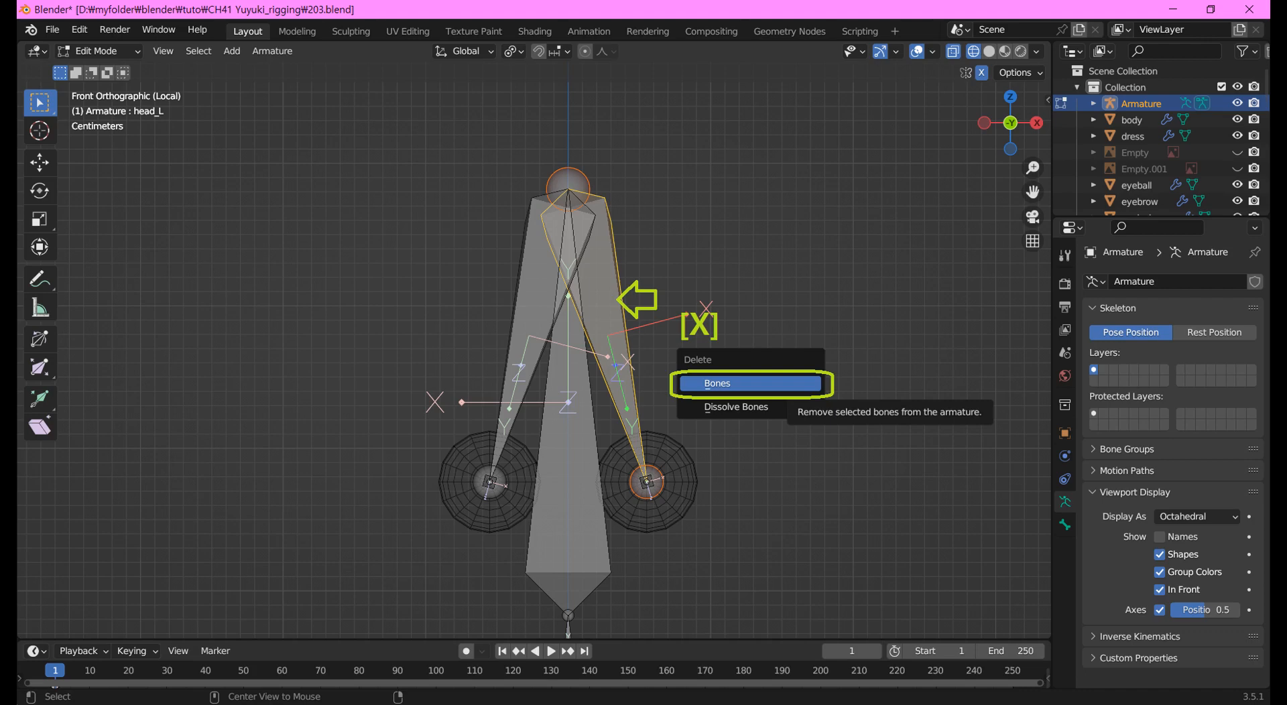
Delete the bones linking the head to the eye bones and recalculate the eyeball bones' roll to the Global +X Axis
click(717, 383)
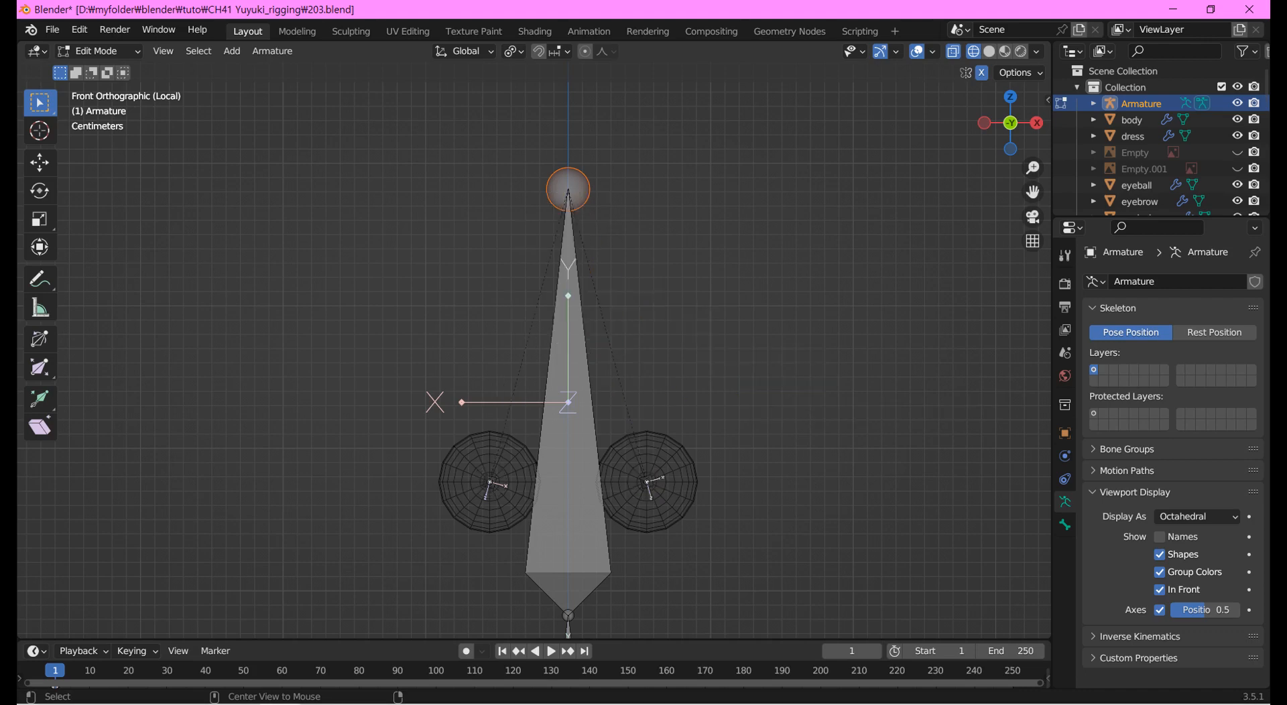
click(1065, 525)
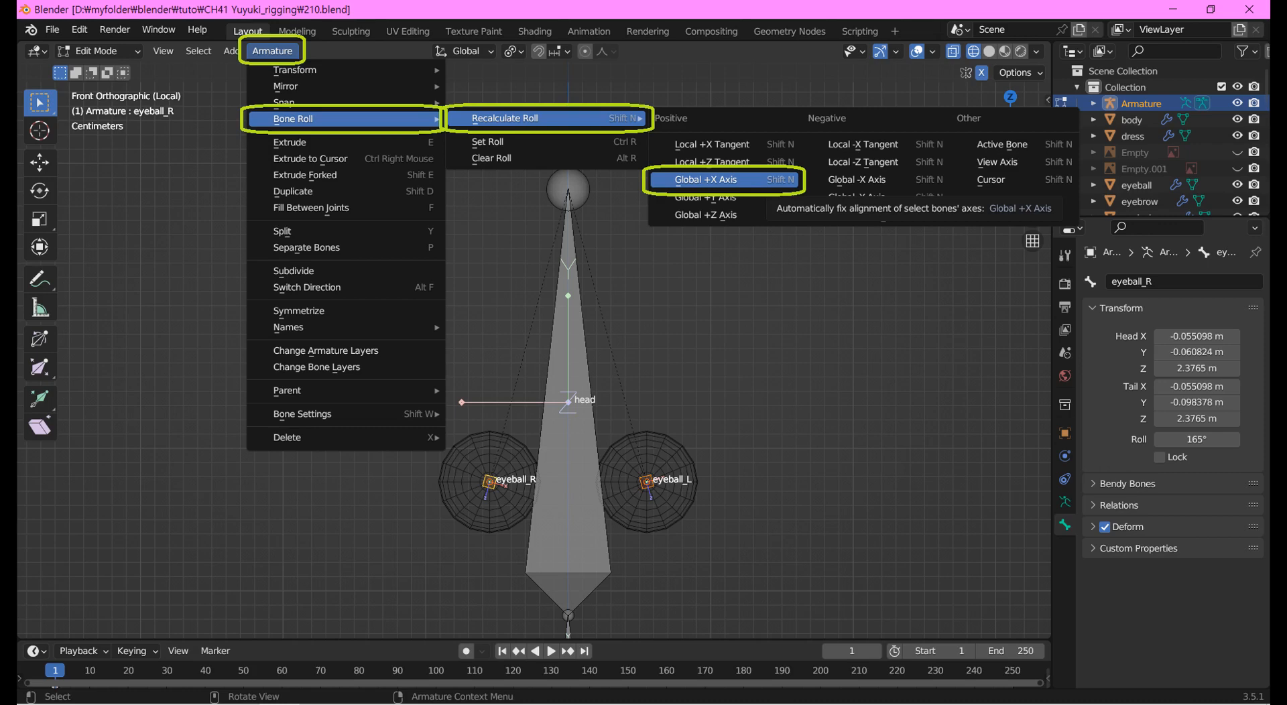
click(710, 179)
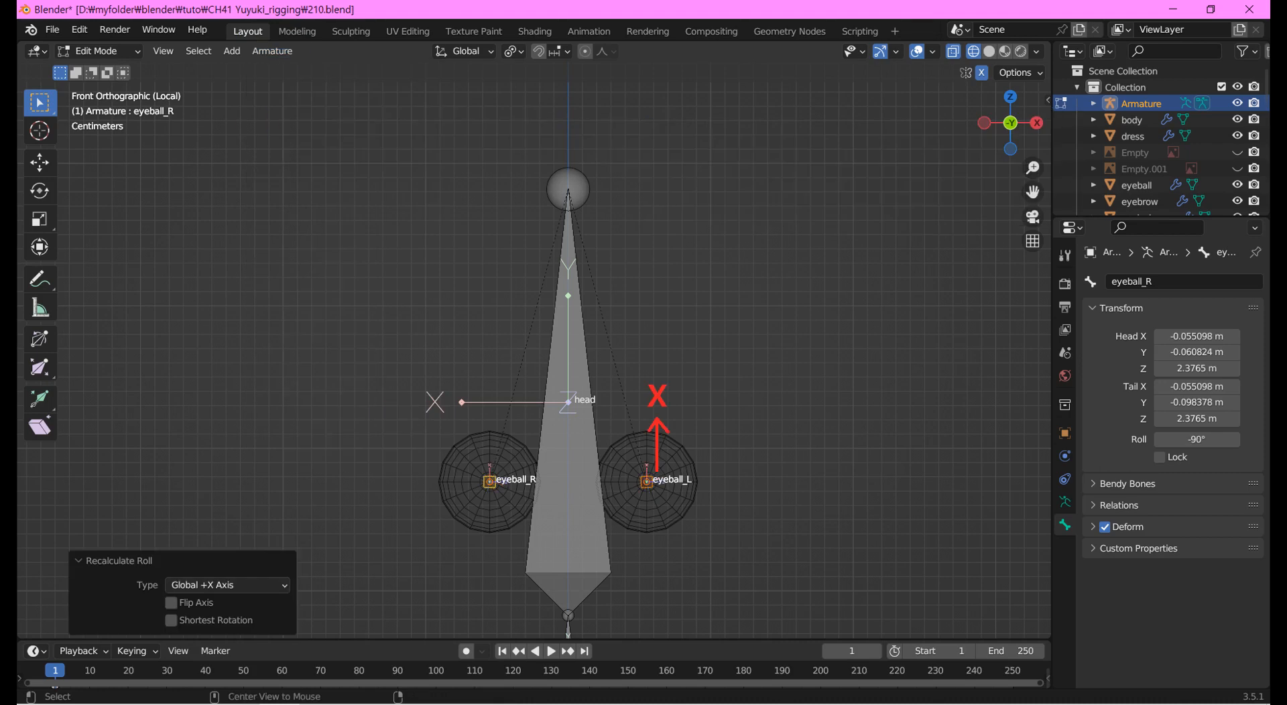
Switch the armature to Pose Mode to test rotating the head bone, and clear all bone locations and rotations
click(99, 51)
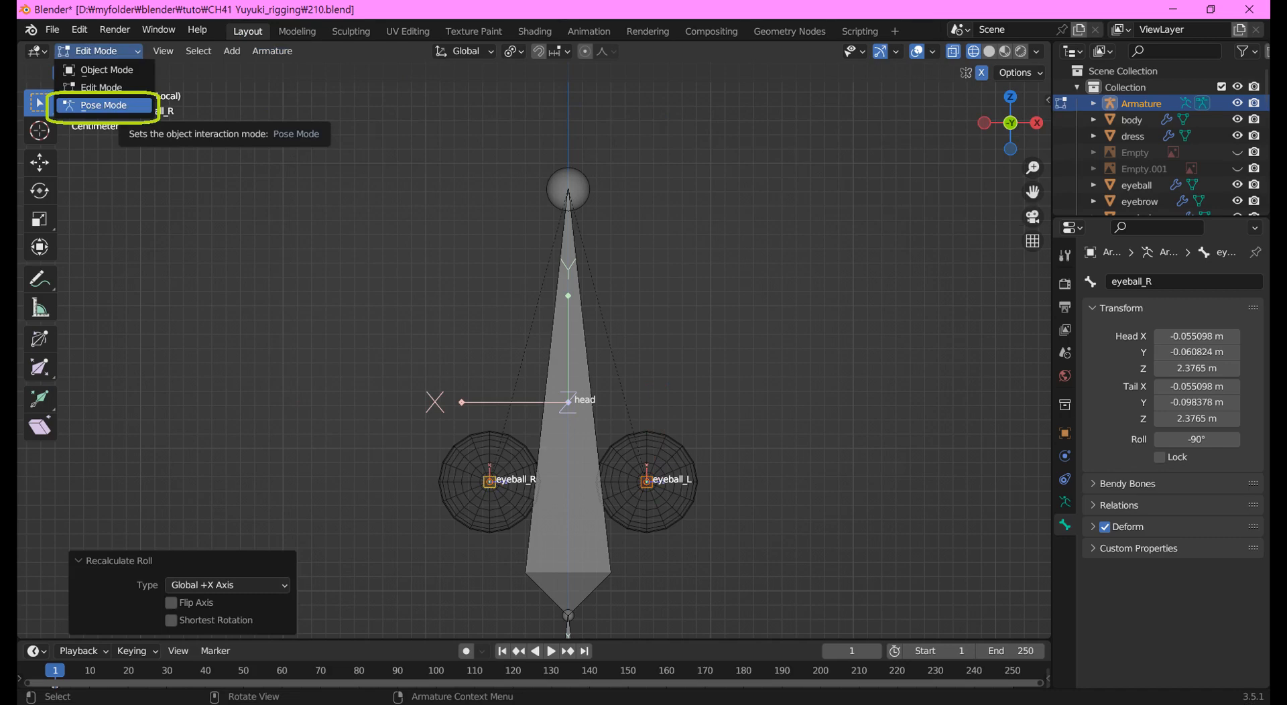
click(104, 105)
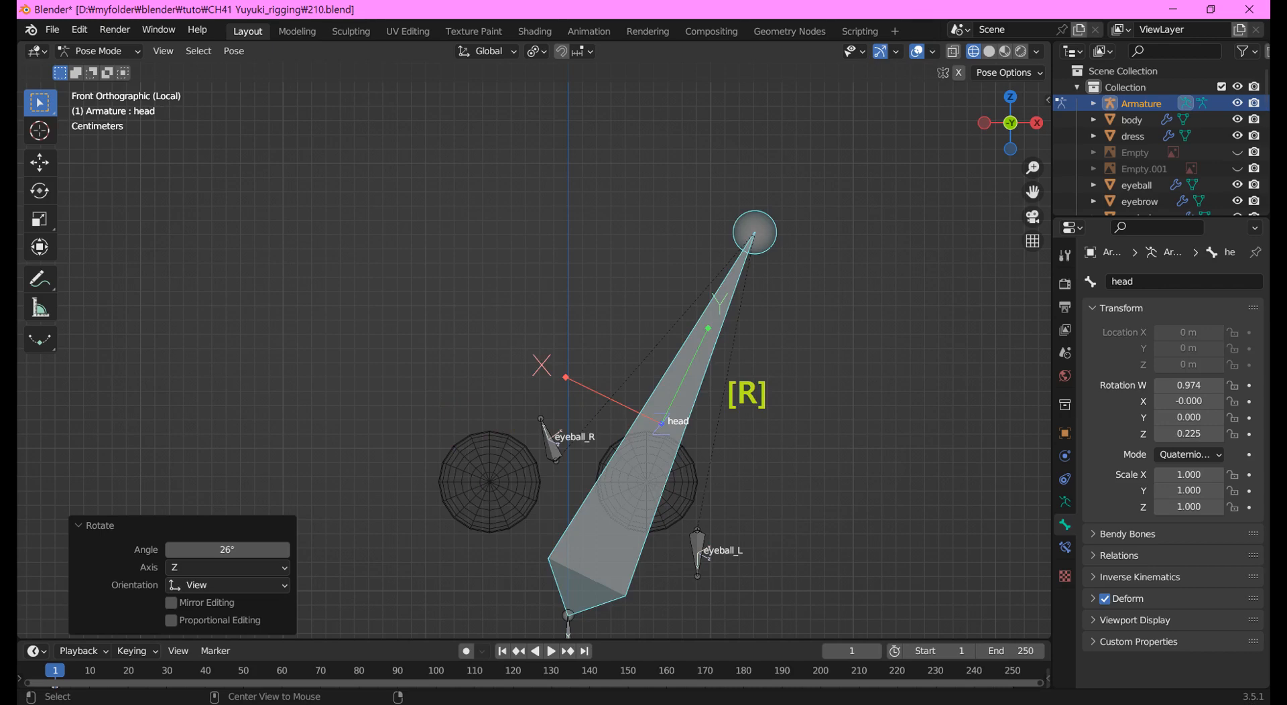
key(a)
key(alt+g)
key(alt+r)
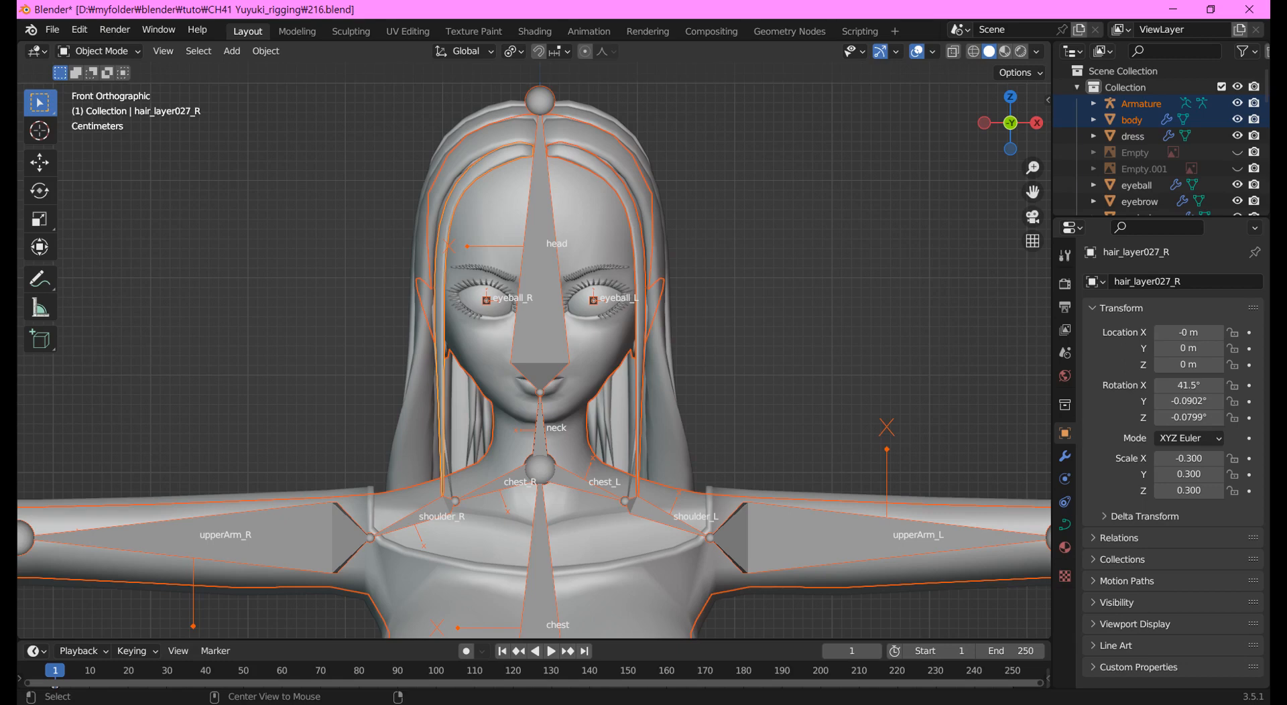
Isolate the armature, body and front hair in local view and edit the armature with the wireframe overlay shown
key(KP_Divide)
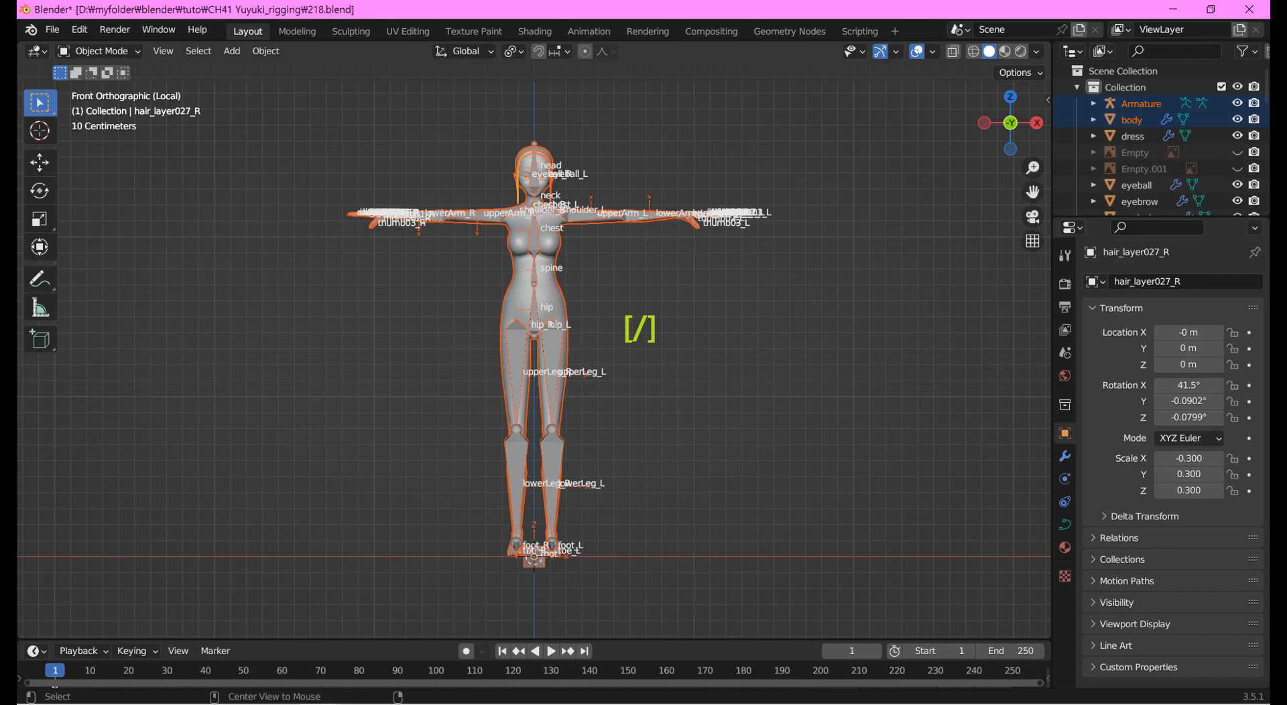
click(1141, 103)
click(99, 51)
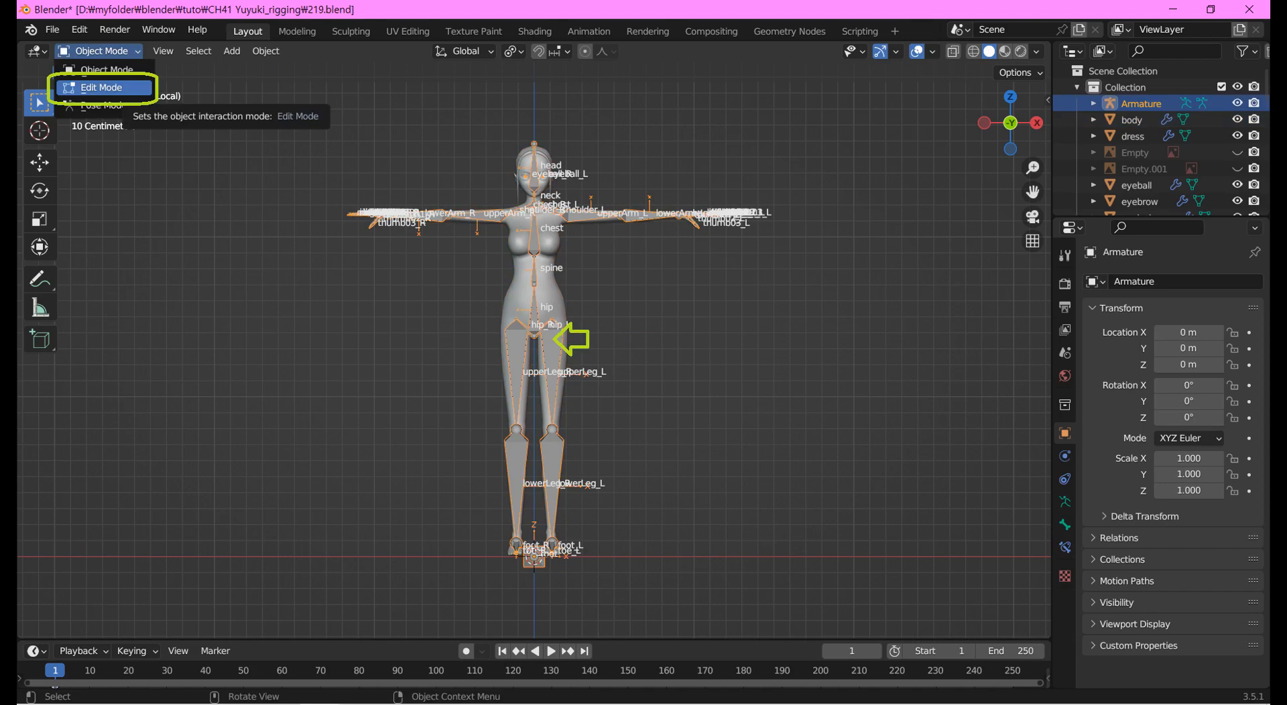
click(100, 87)
click(933, 51)
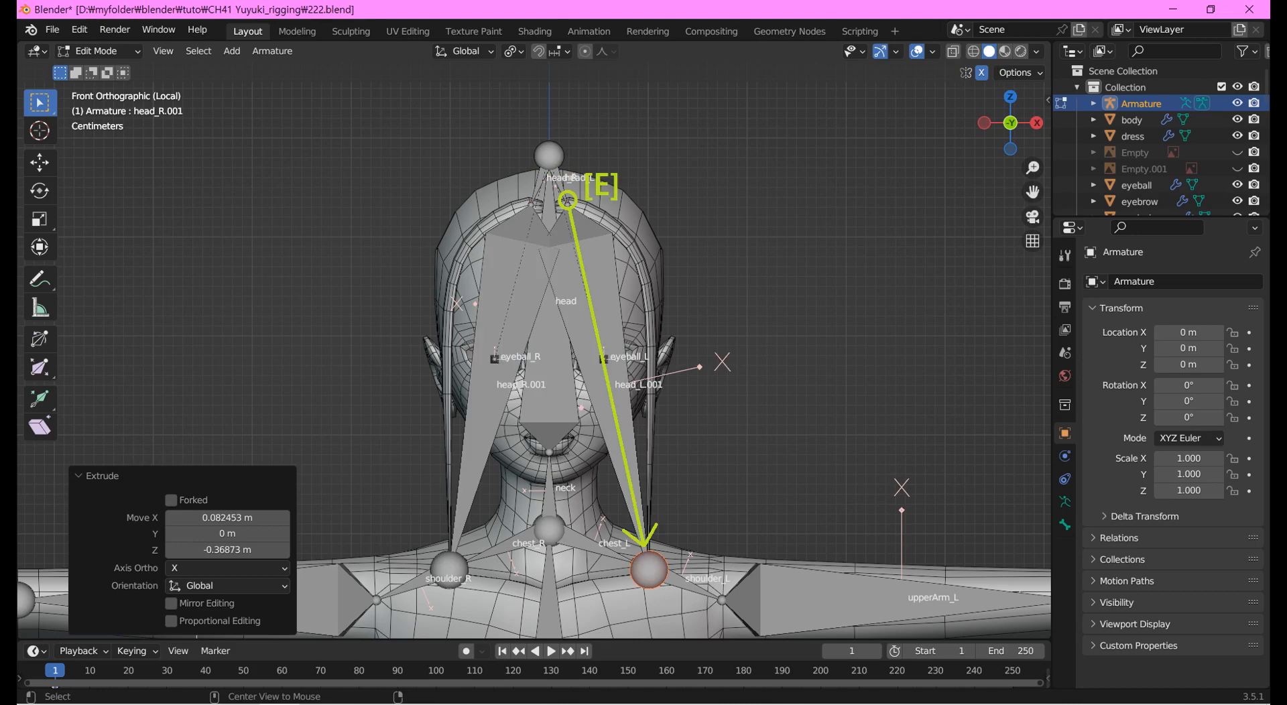
Subdivide the head_L.001 hair bone into six segments and name the second one hair_layer027_02_L
click(273, 50)
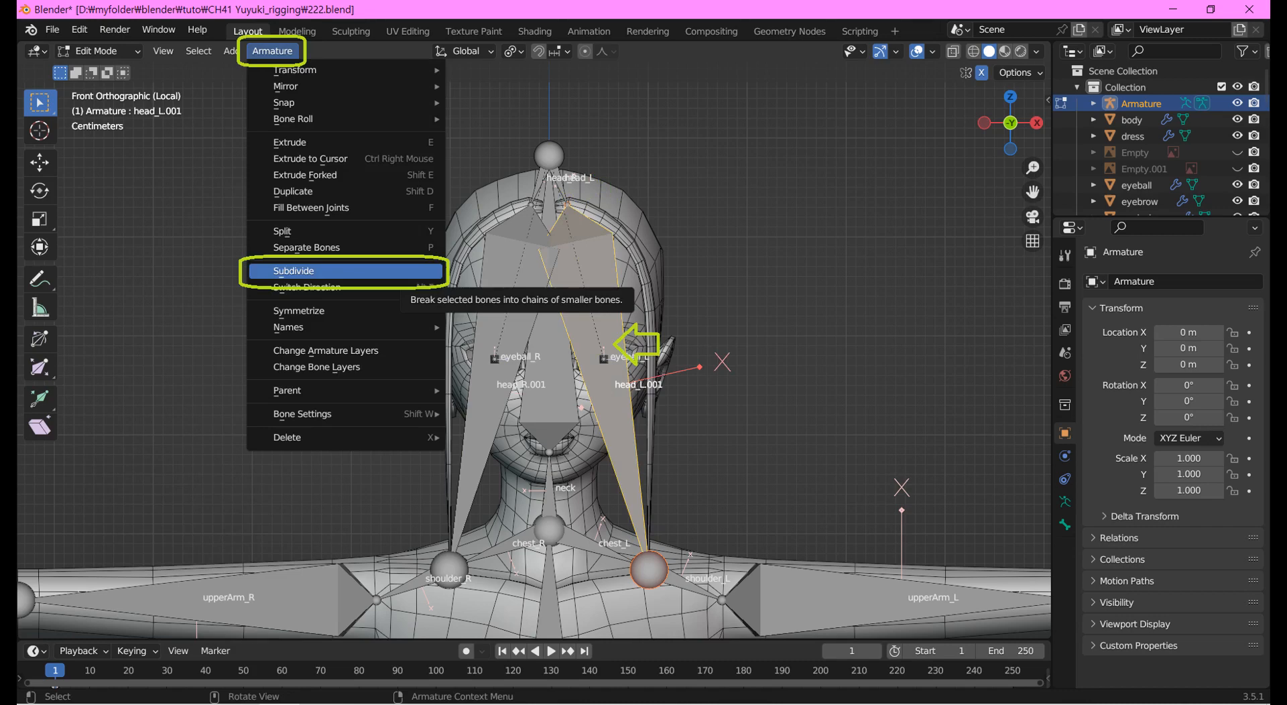
click(294, 270)
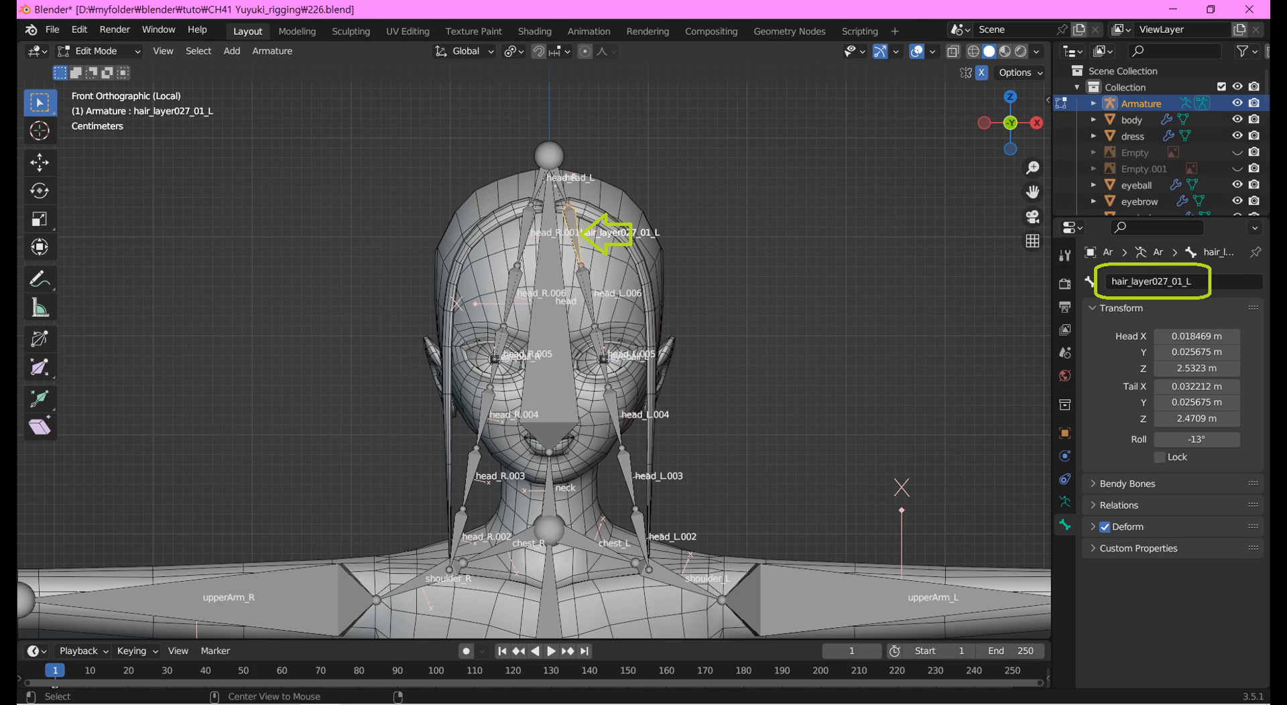
text(hair_layer027_02_L)
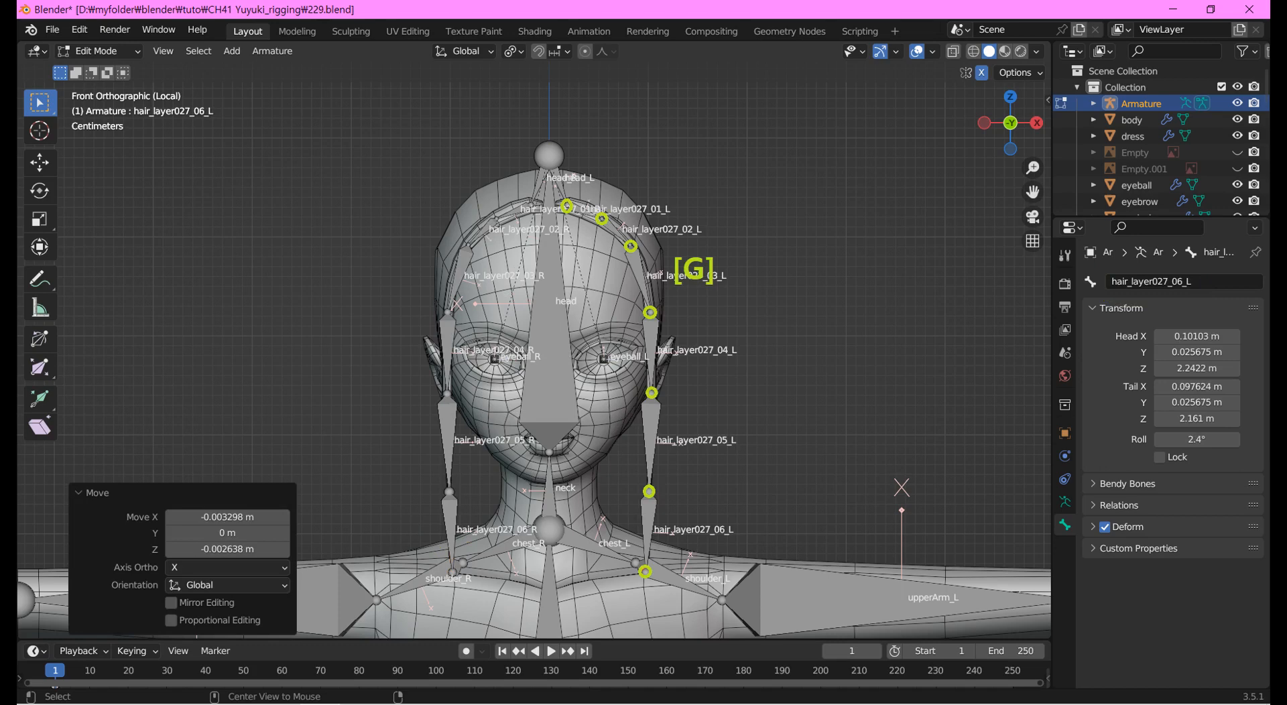
Move the hair_layer027 bone joints along the Y axis in side view to follow the front hair strand
key(KP_3)
key(g)
key(y)
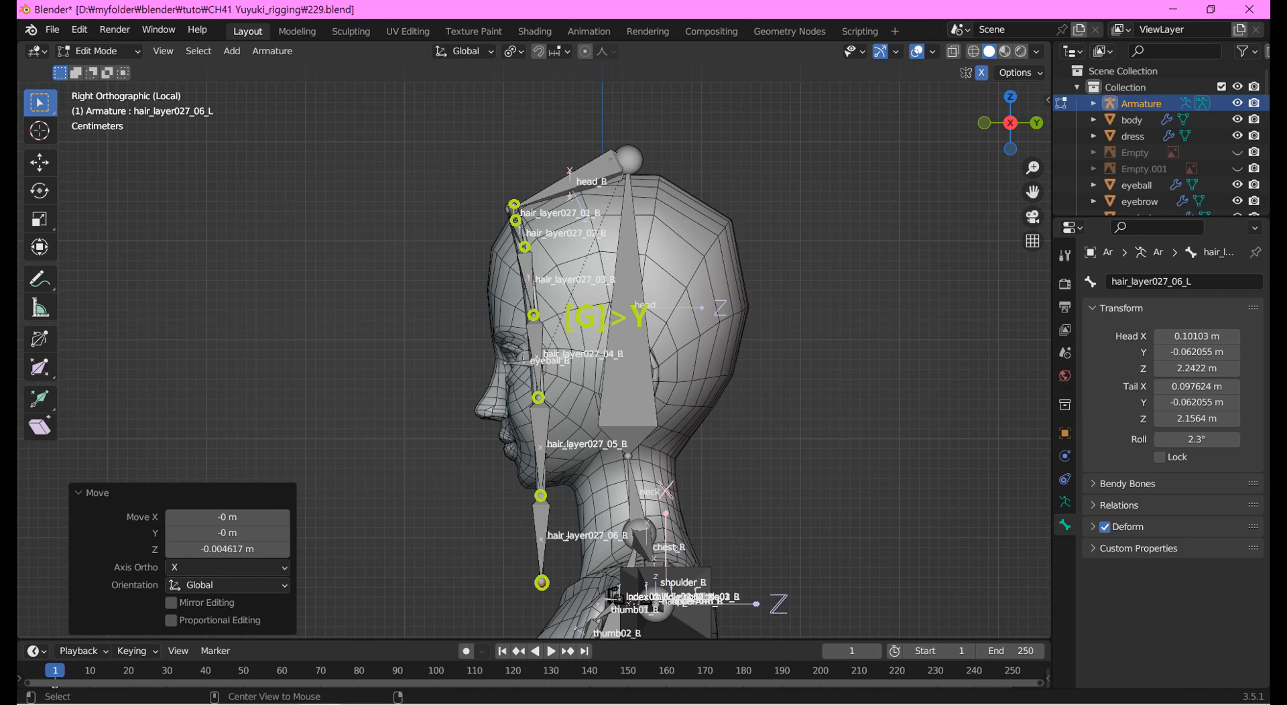
Delete the head_L bone that connects the head to the front hair bones
key(x)
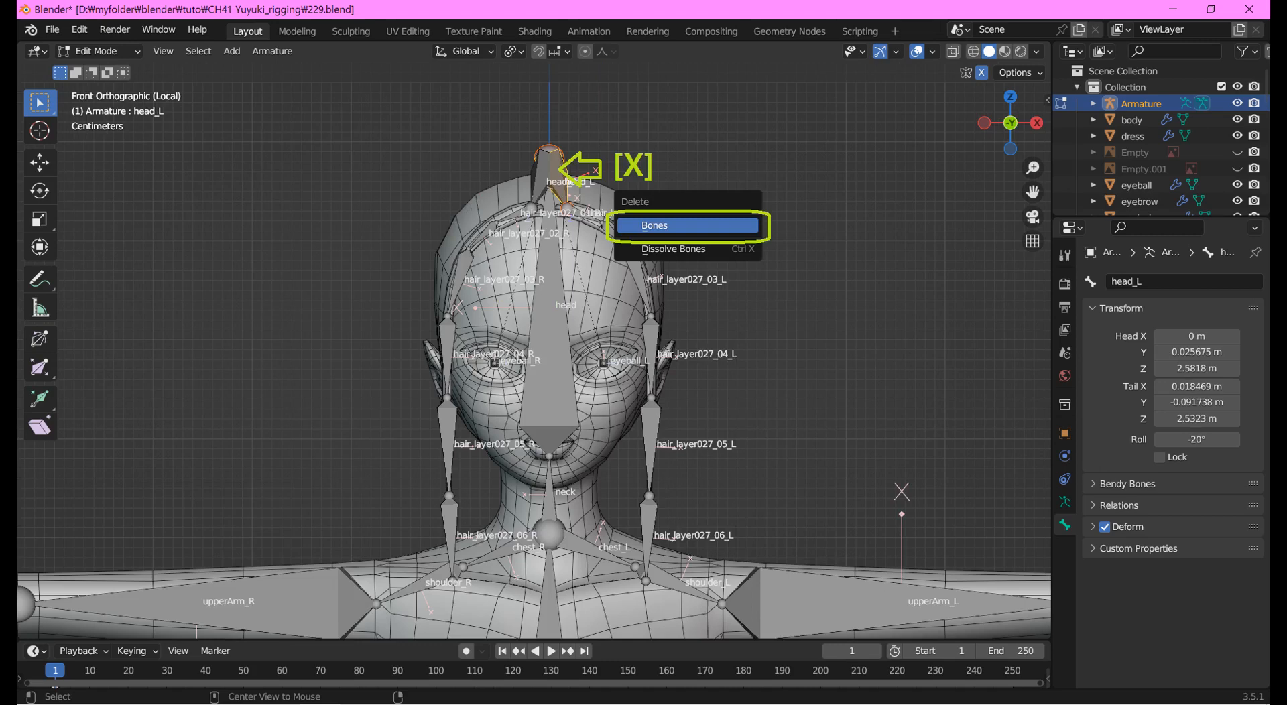